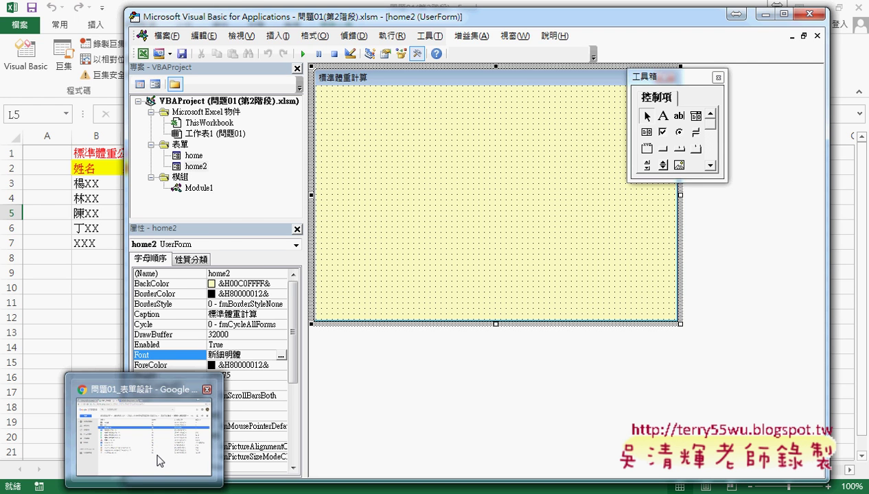
- Review the code notes document in the browser, then return to the form designer
click(159, 460)
click(342, 13)
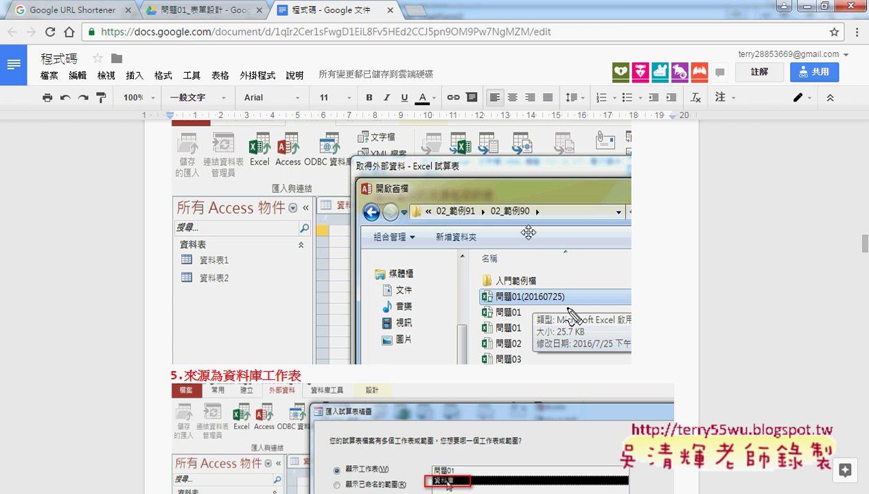
scroll(501, 230, up, 10)
scroll(509, 231, up, 5)
scroll(509, 231, up, 5)
scroll(508, 231, up, 5)
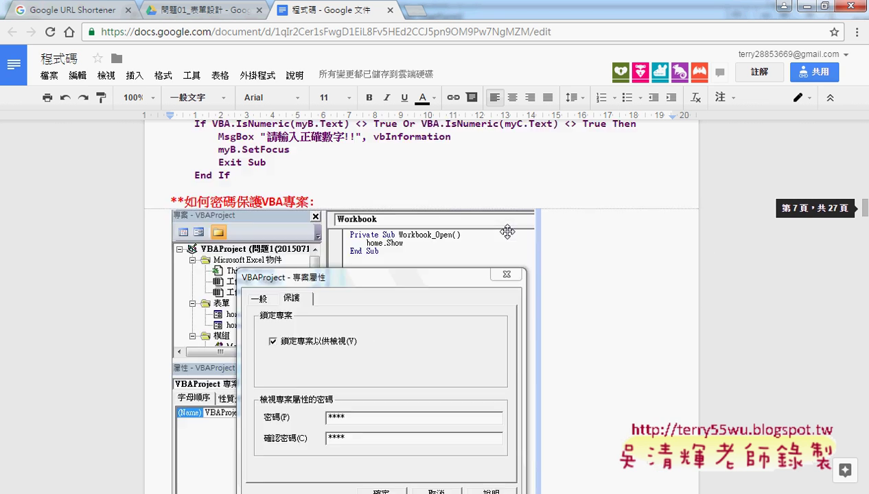
scroll(509, 231, up, 5)
scroll(509, 231, up, 3)
scroll(509, 232, up, 5)
scroll(508, 231, up, 5)
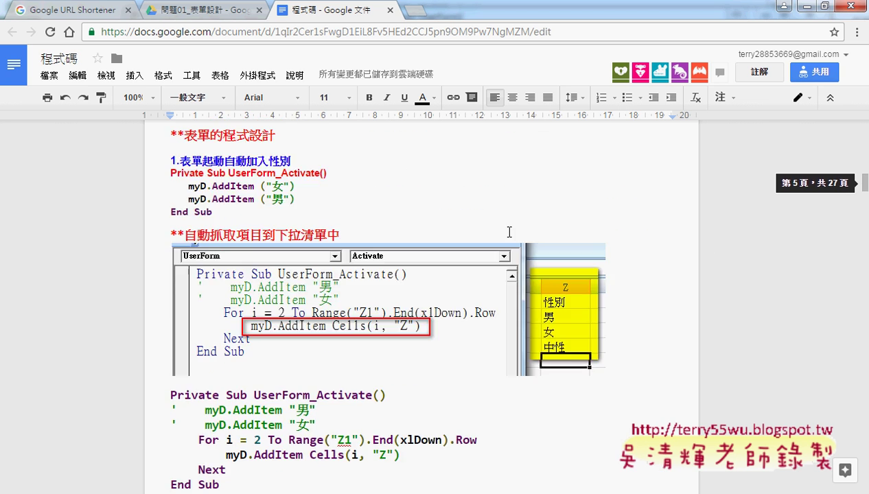
scroll(509, 232, up, 5)
scroll(509, 231, up, 5)
scroll(509, 232, up, 2)
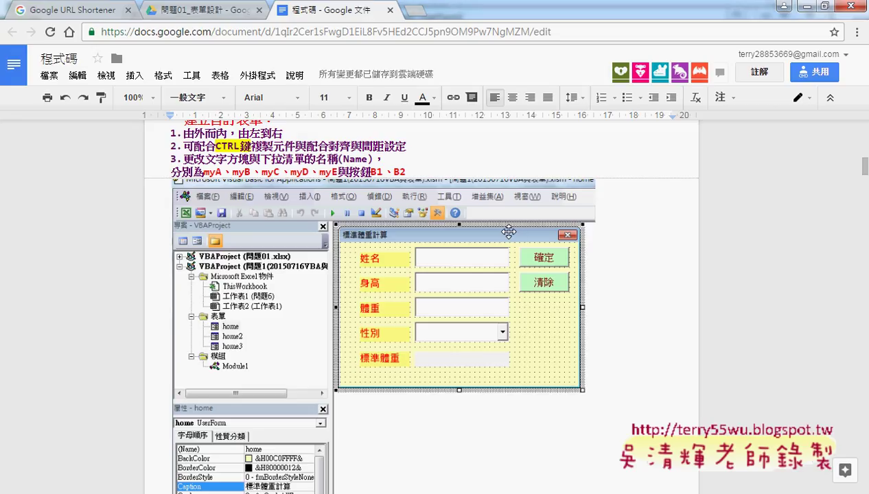
click(808, 7)
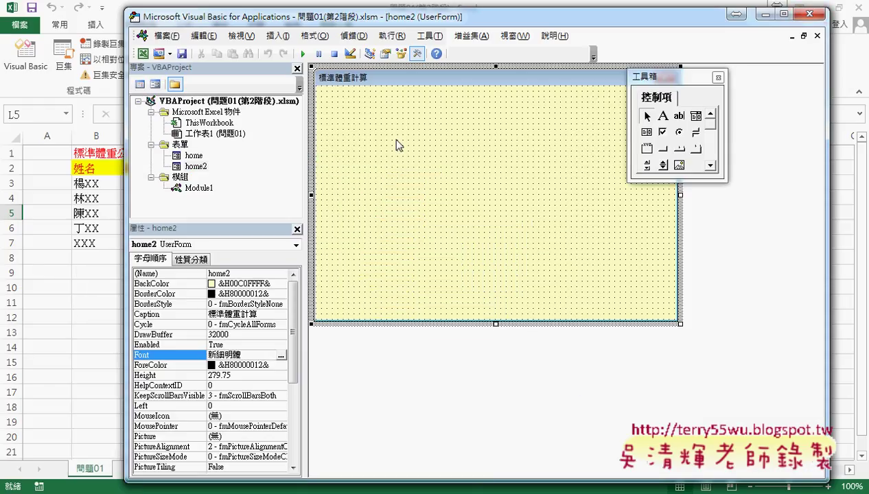
- Draw a new label near the top-left of the home2 form and select its Font property
click(663, 116)
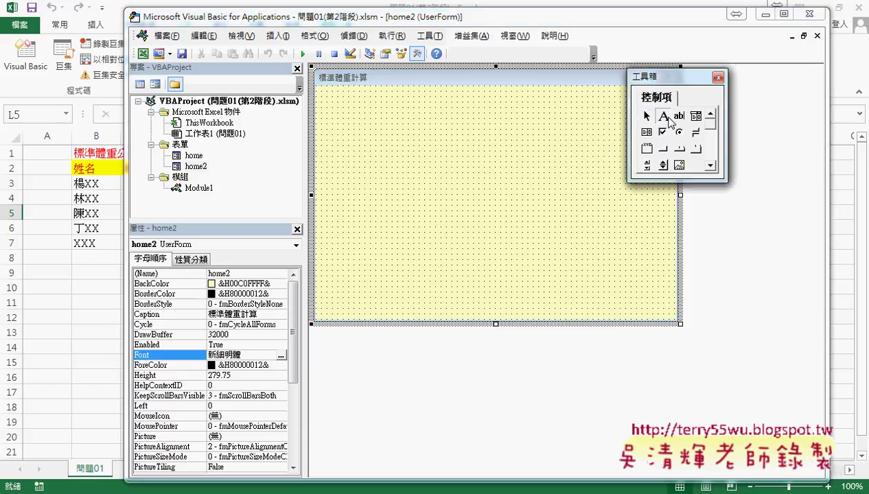
drag(348, 110, 436, 140)
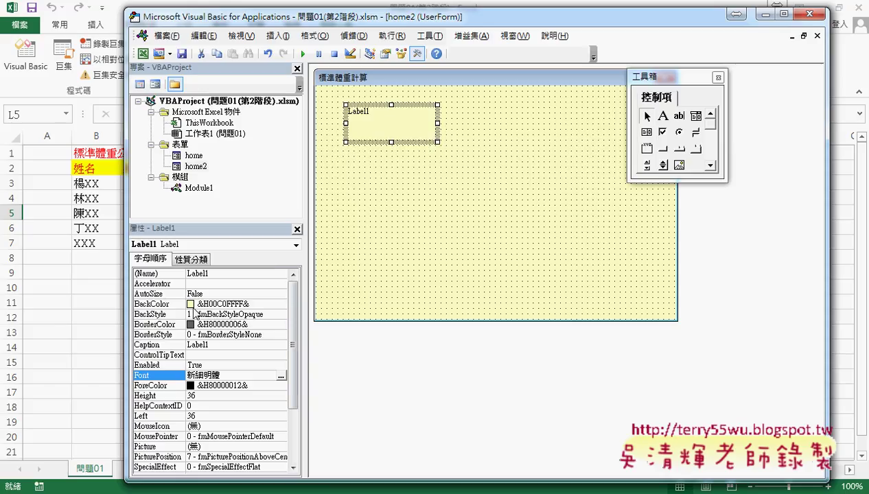
click(156, 277)
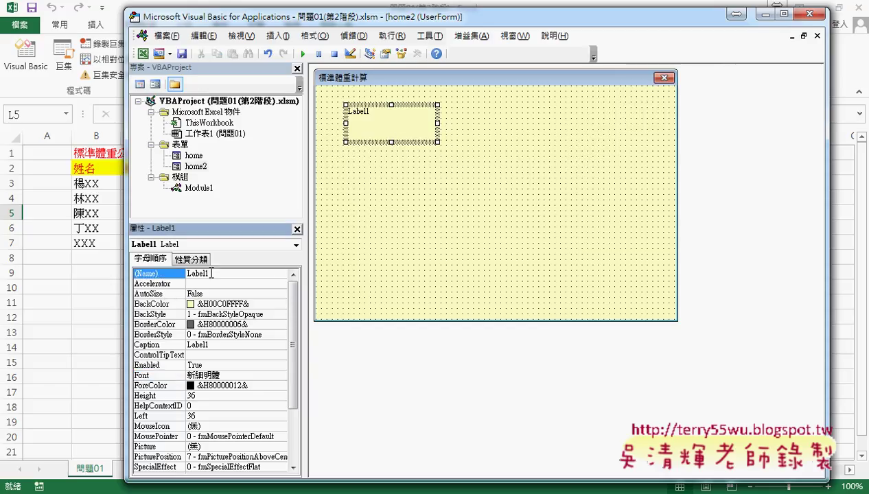
click(168, 376)
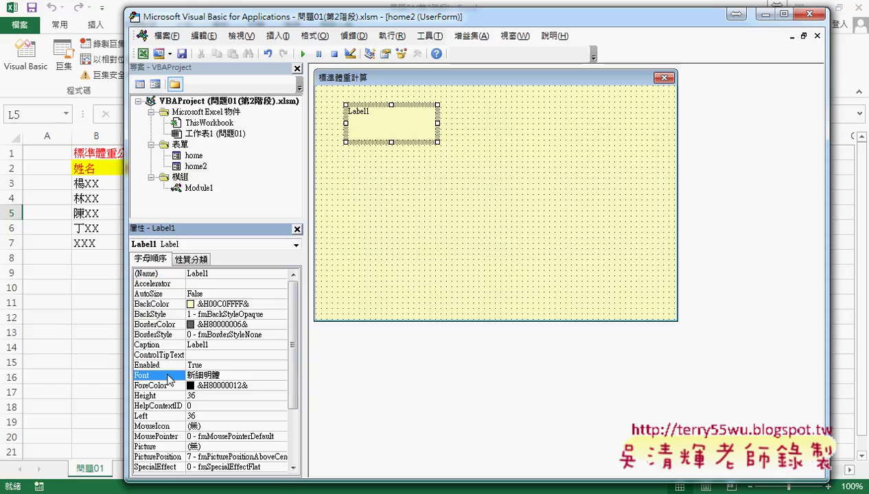
- Give the label a larger font size and shorten its height
click(281, 377)
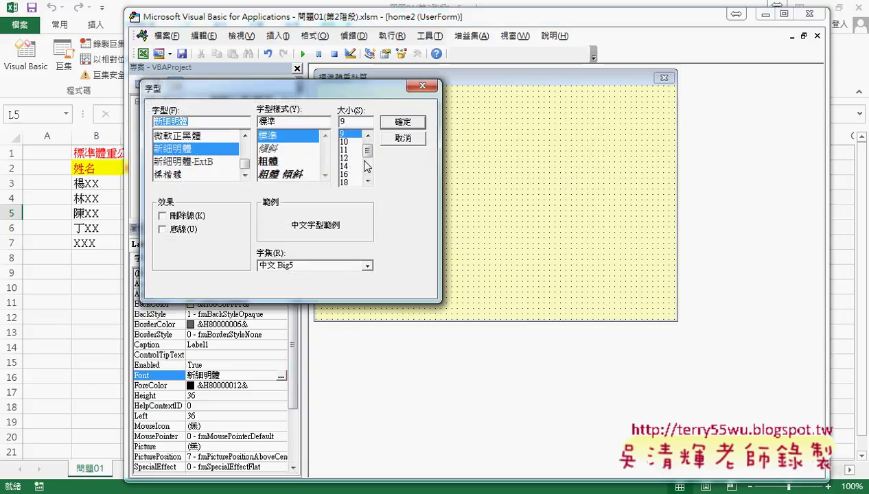
click(349, 175)
click(403, 122)
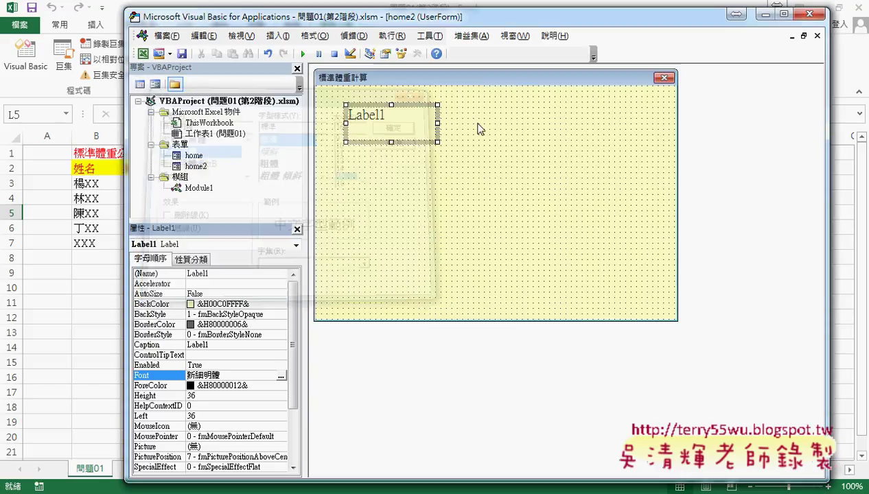
click(386, 132)
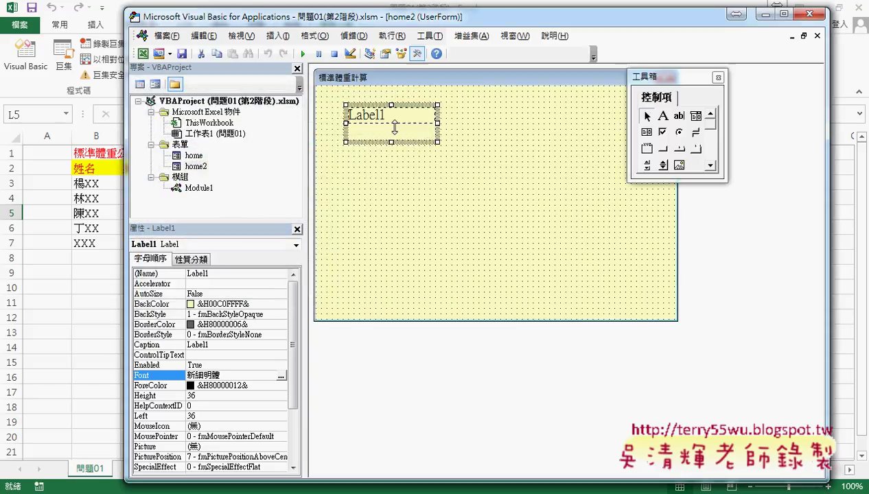
drag(394, 132, 394, 130)
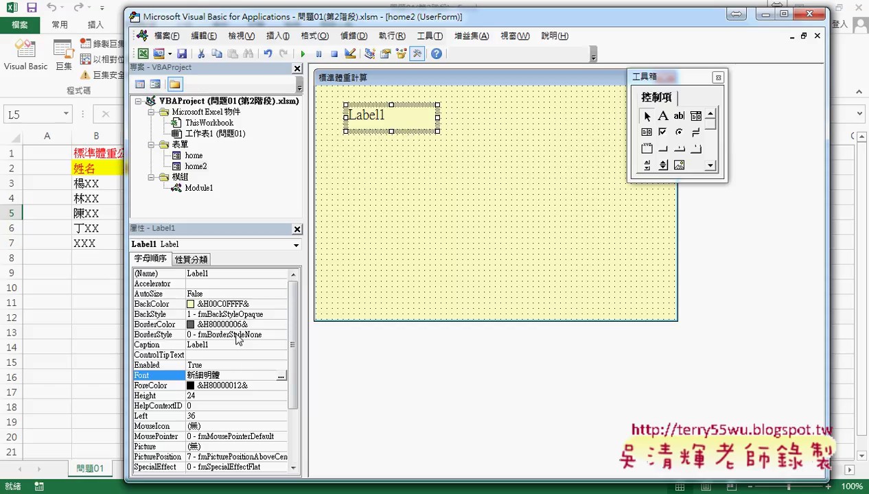
- Set the label's caption to 姓名 and shrink it narrower, to height 18
click(162, 345)
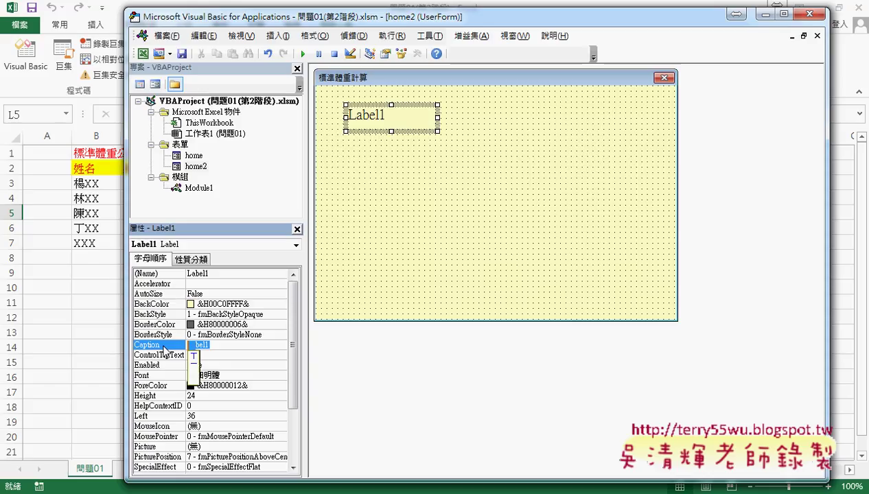
text(姓名)
key(Return)
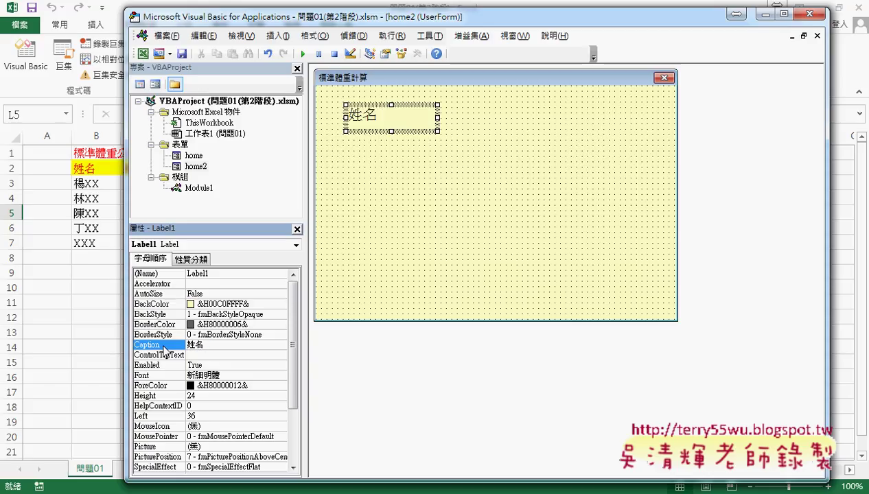
click(436, 118)
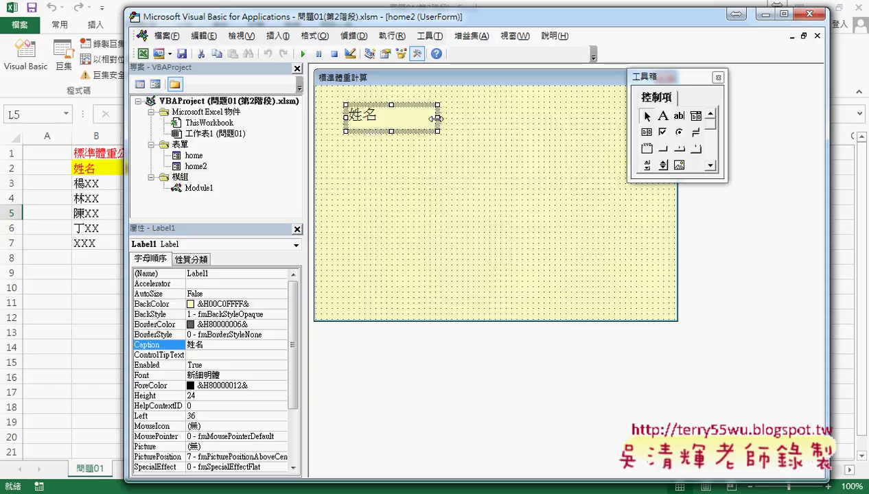
drag(436, 119, 425, 120)
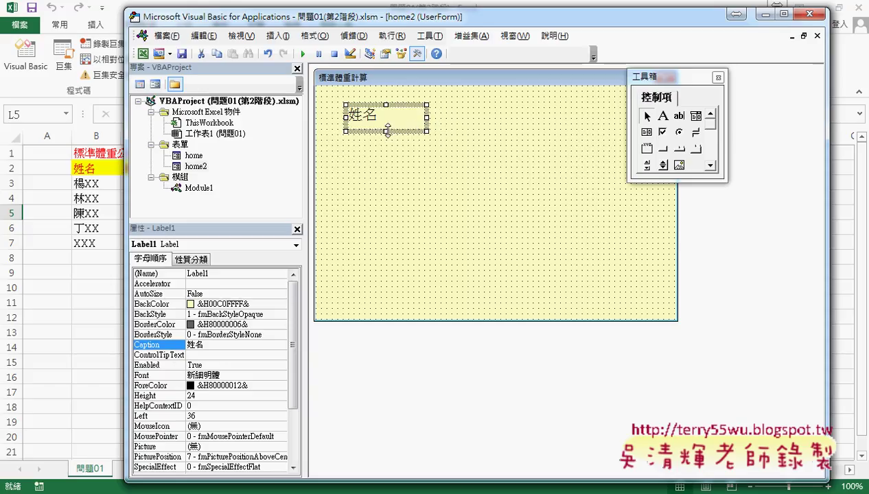
drag(388, 126, 382, 122)
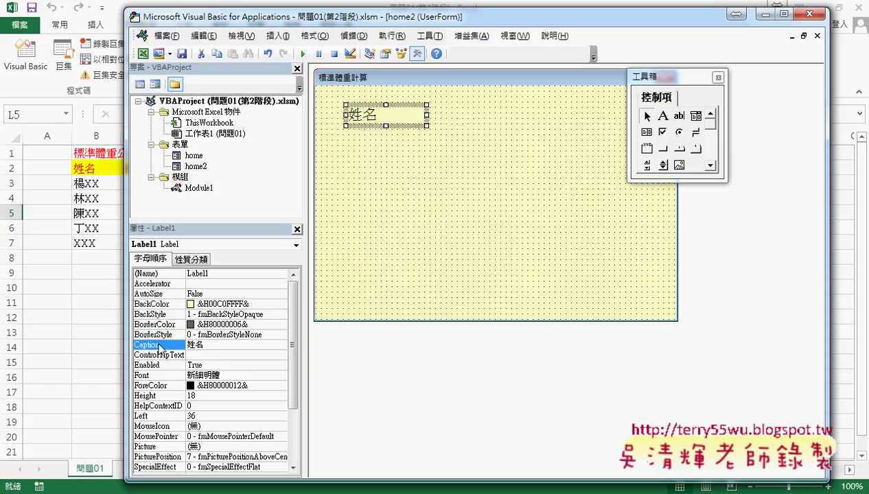
- Set the 姓名 label's ForeColor to red from the palette
click(160, 385)
click(281, 387)
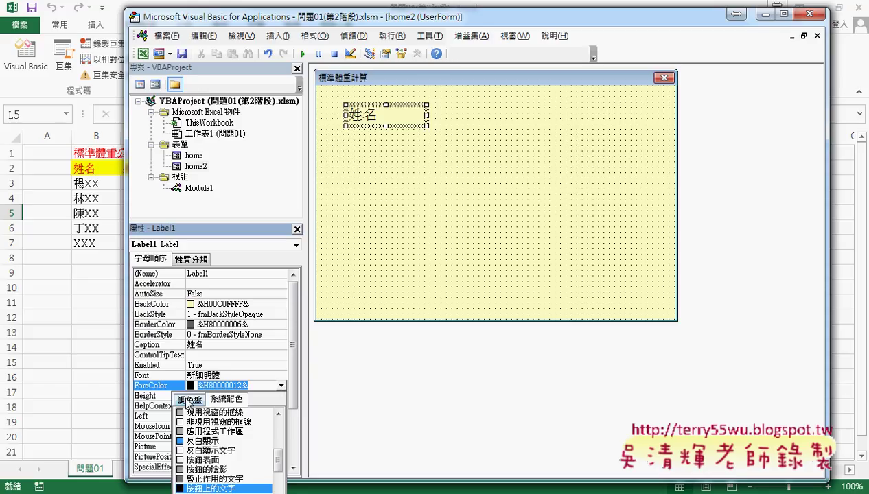
click(189, 400)
click(194, 439)
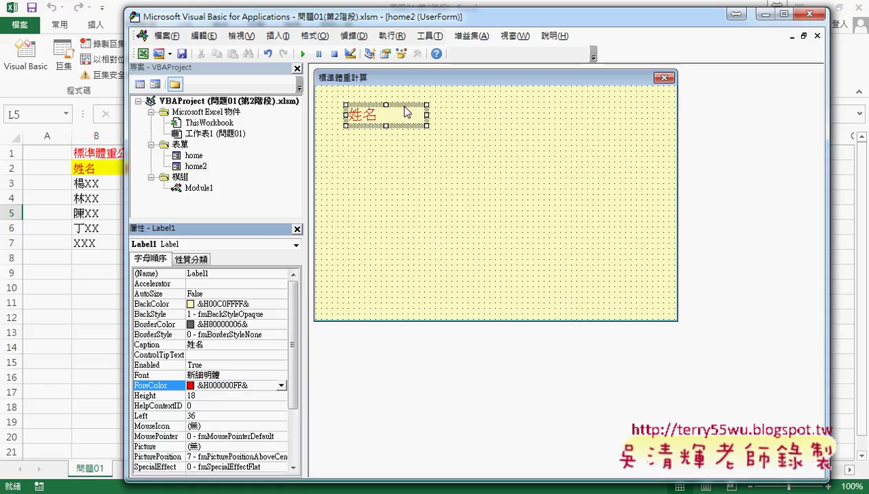
- Give the 姓名 label a light yellow BackColor (&H0080FFFF&)
click(166, 306)
click(281, 304)
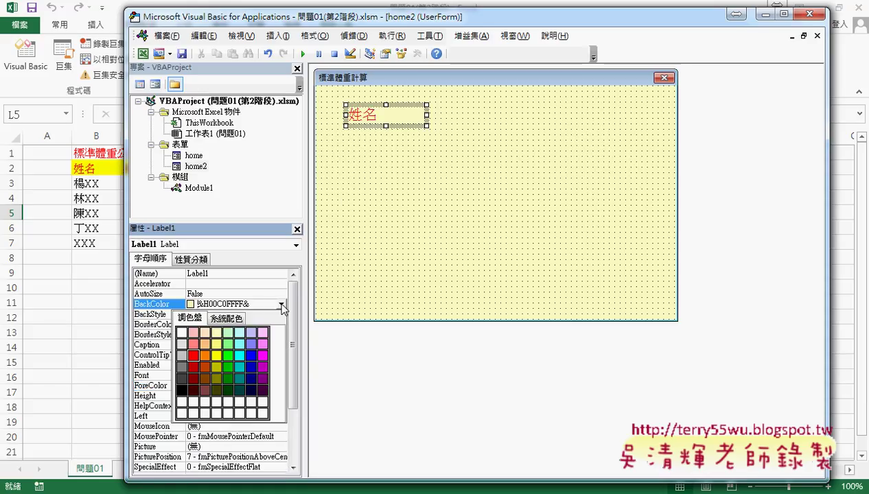
click(217, 344)
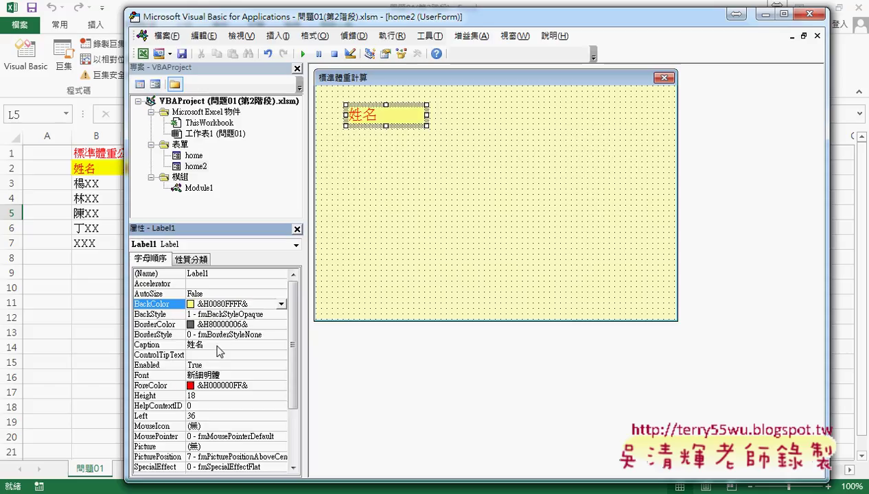
click(429, 186)
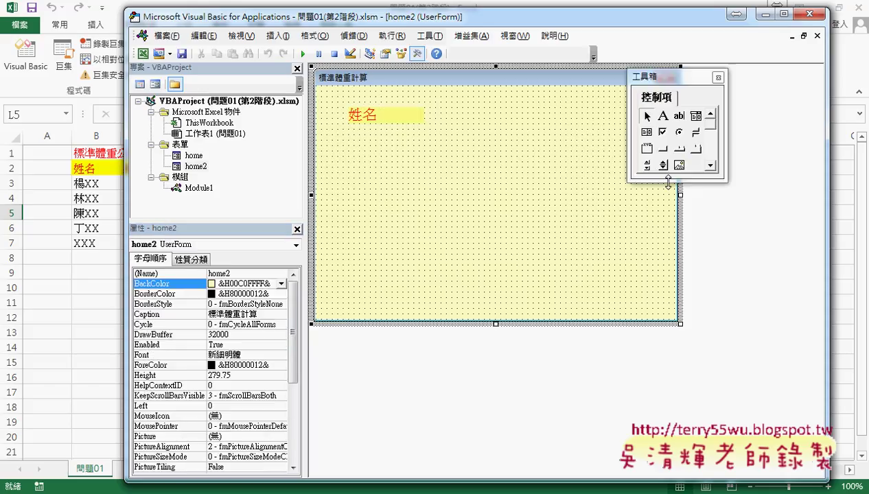
click(401, 118)
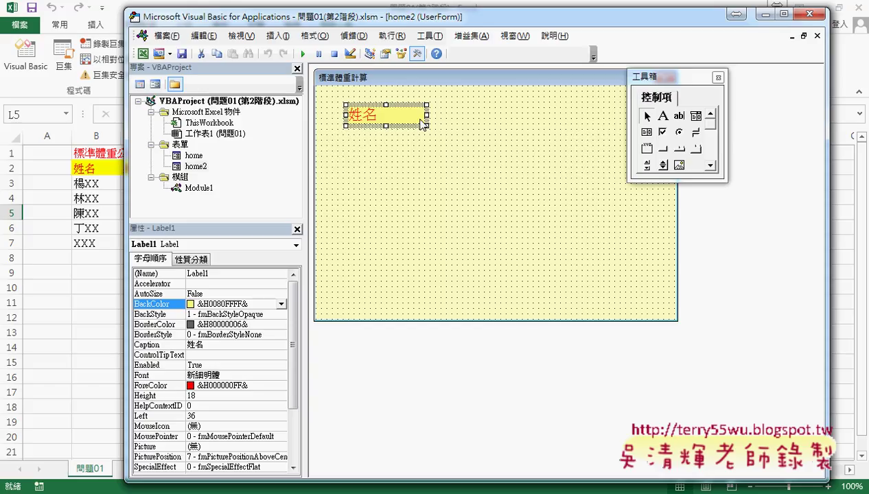
drag(245, 224, 248, 193)
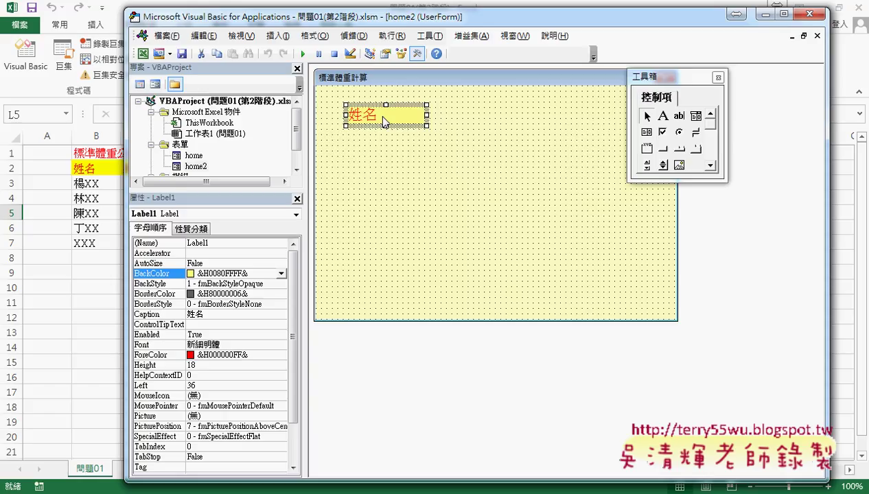
- Try TextAlign 2 - Center on the 姓名 label, then revert to 1 - Left
drag(295, 292, 298, 334)
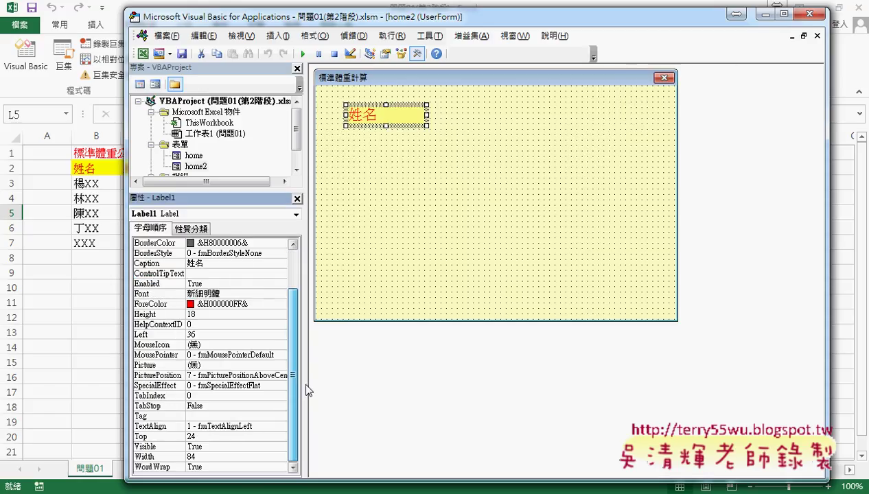
click(157, 426)
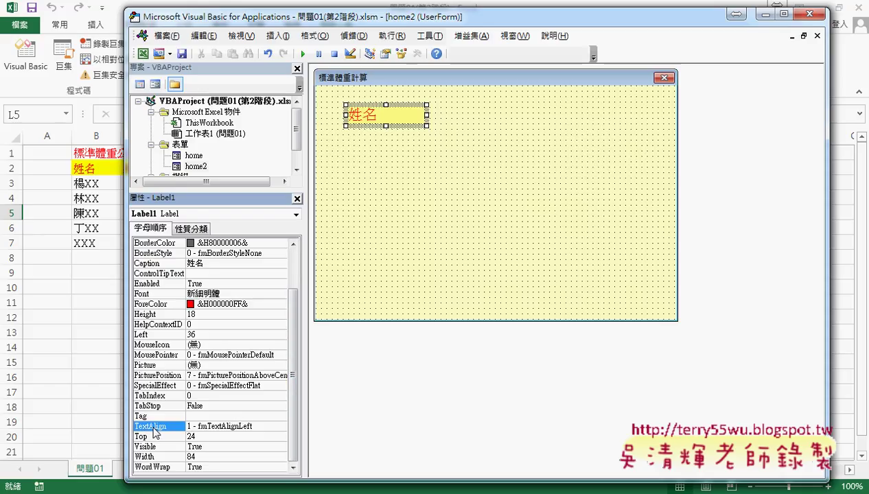
click(281, 426)
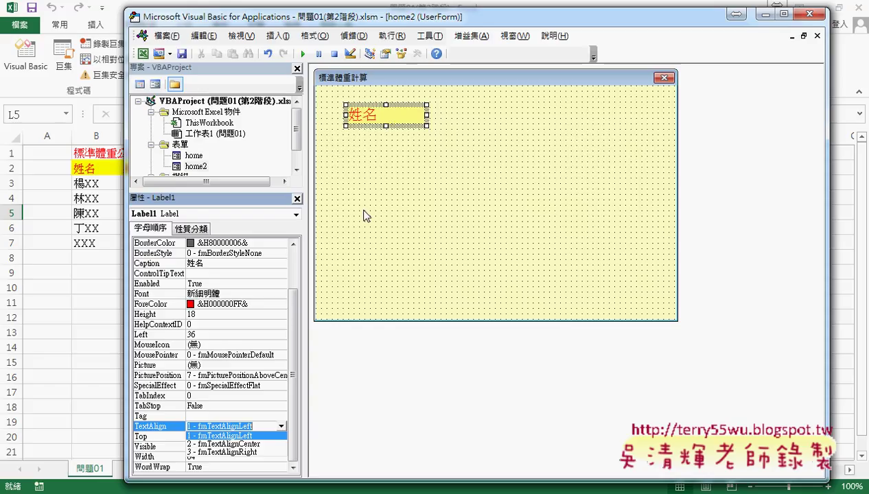
click(257, 444)
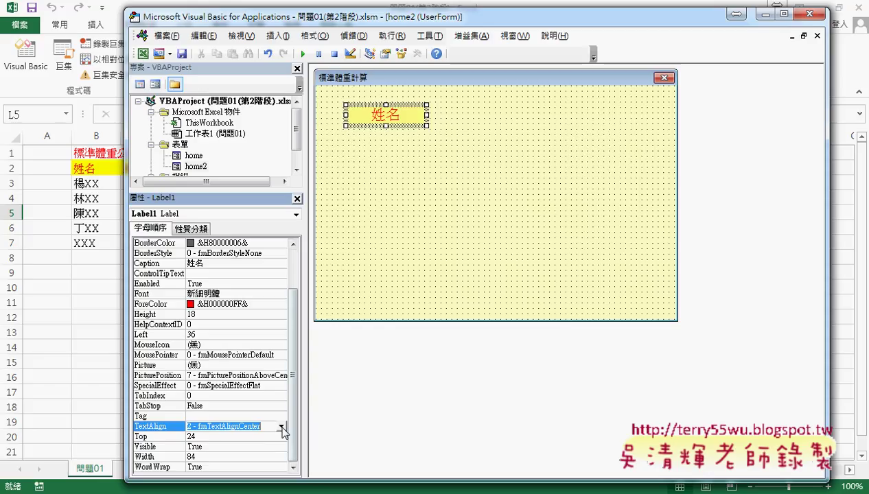
click(282, 426)
click(266, 438)
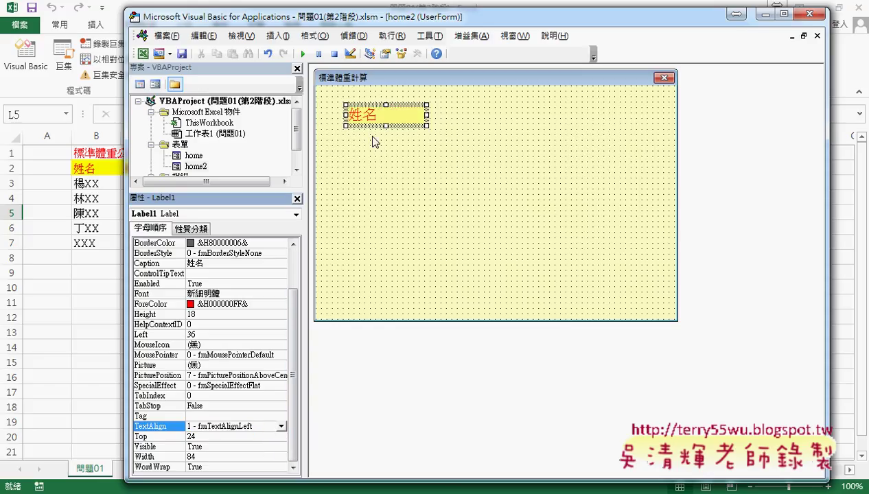
- Open the completed home form from the Project Explorer for comparison
click(433, 116)
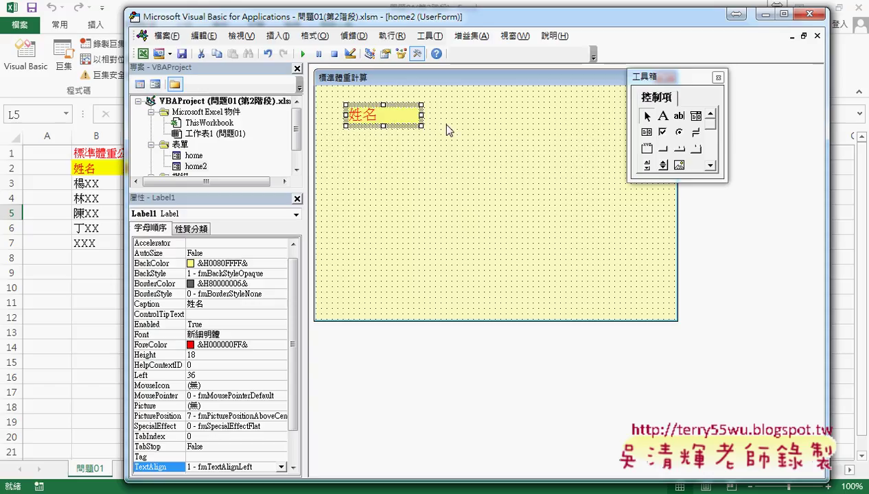
click(447, 129)
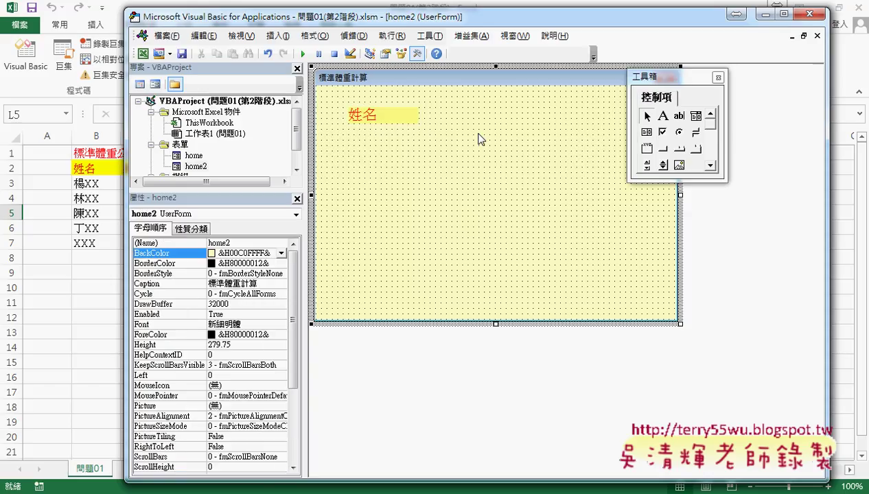
click(405, 123)
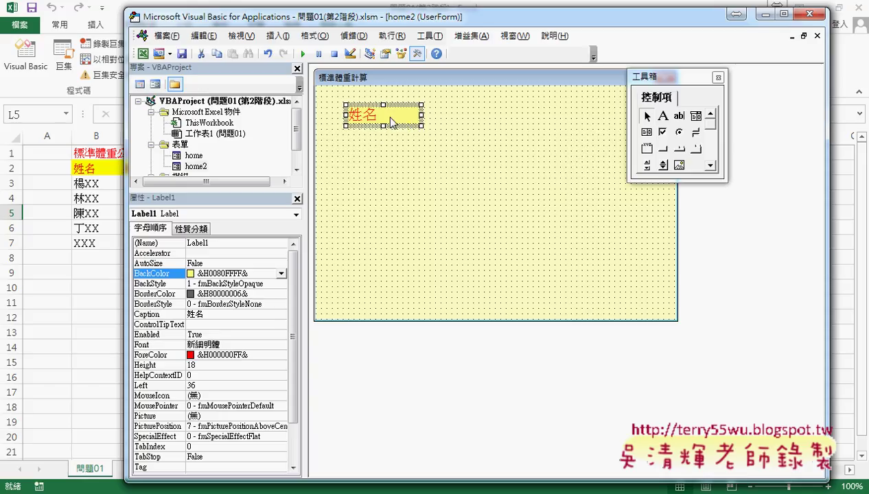
double_click(200, 158)
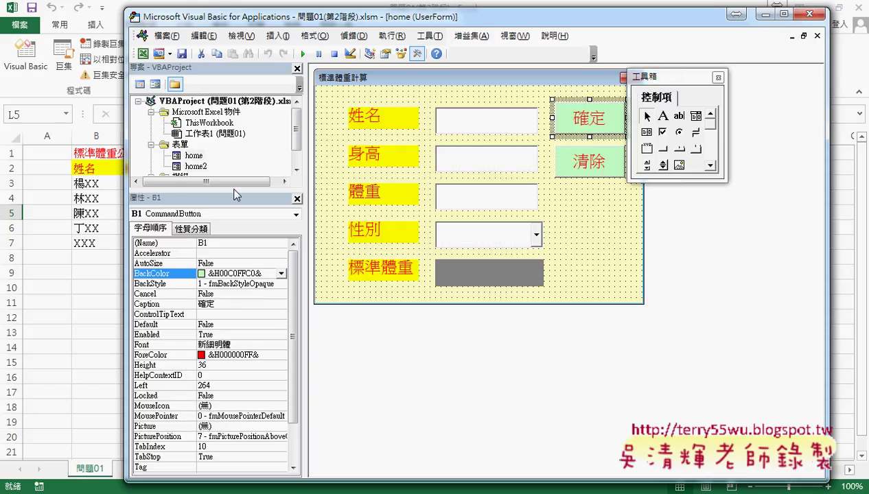
- Back on home2, copy the 姓名 label four times down the form and select all five
double_click(199, 167)
drag(401, 121, 406, 156)
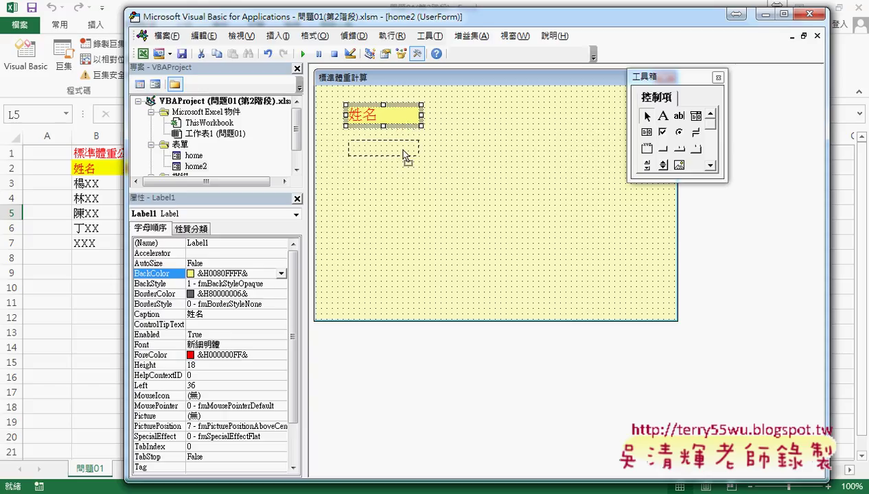
drag(403, 150, 408, 272)
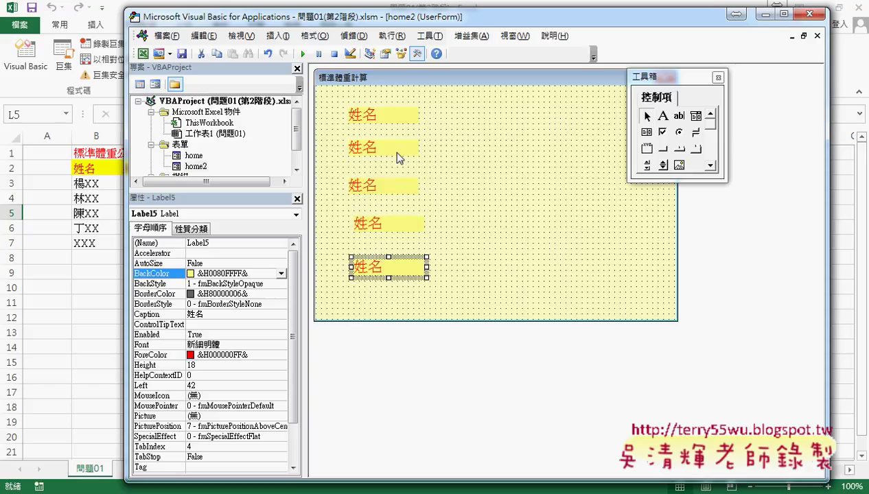
drag(397, 149, 402, 150)
click(384, 191)
drag(385, 190, 379, 190)
drag(321, 105, 469, 310)
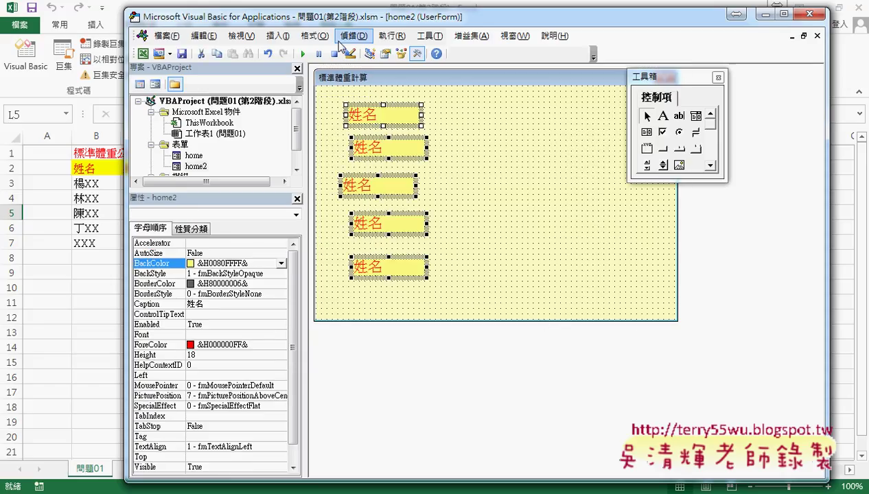
- Align the five labels' left edges at Left 36 and make their vertical spacing equal
click(315, 36)
mouse_move(333, 59)
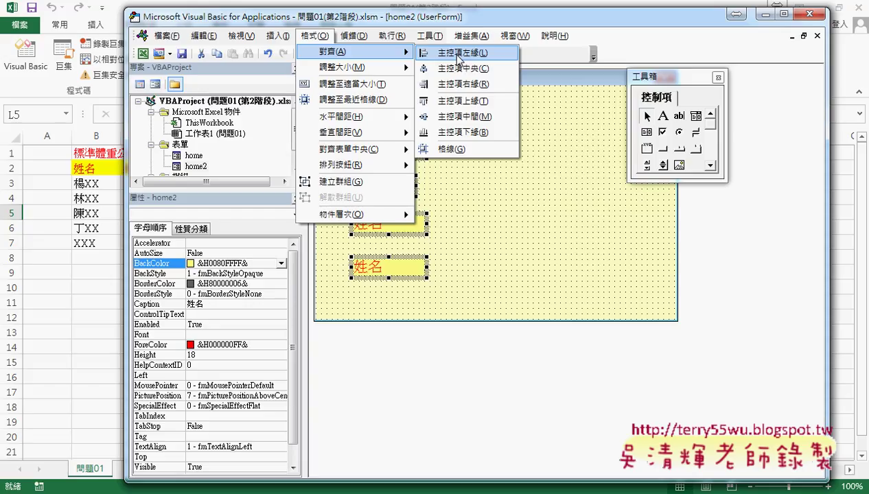
click(458, 59)
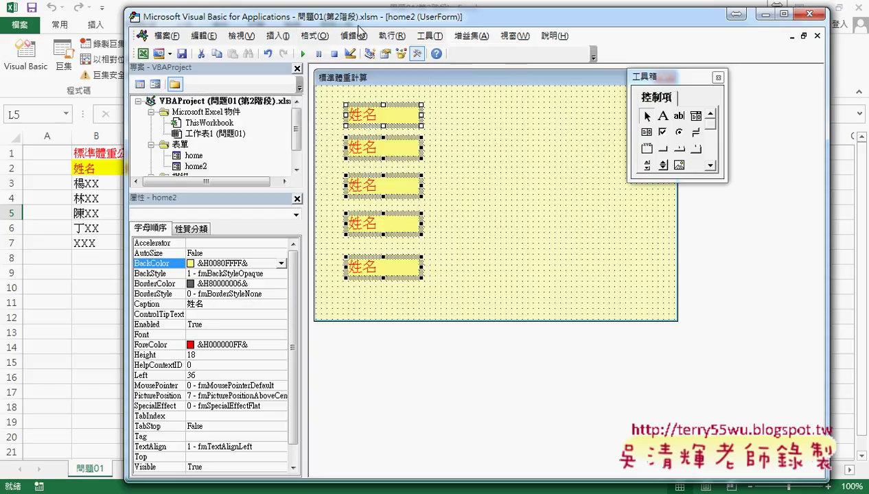
click(322, 34)
mouse_move(331, 141)
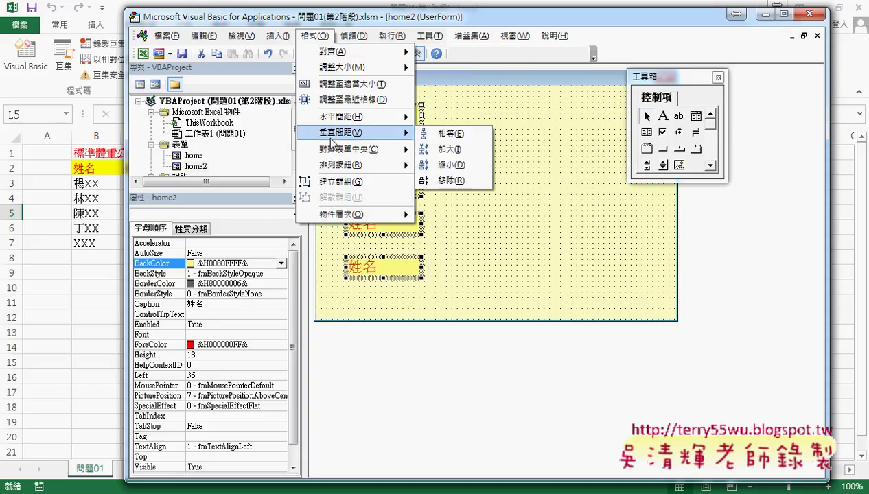
click(453, 134)
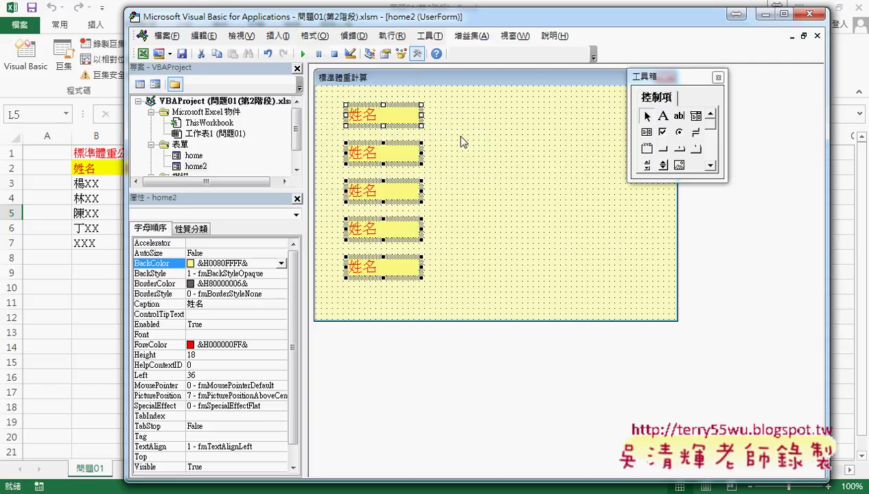
click(490, 147)
- Change the second label's Caption from 姓名 to 身高
click(394, 154)
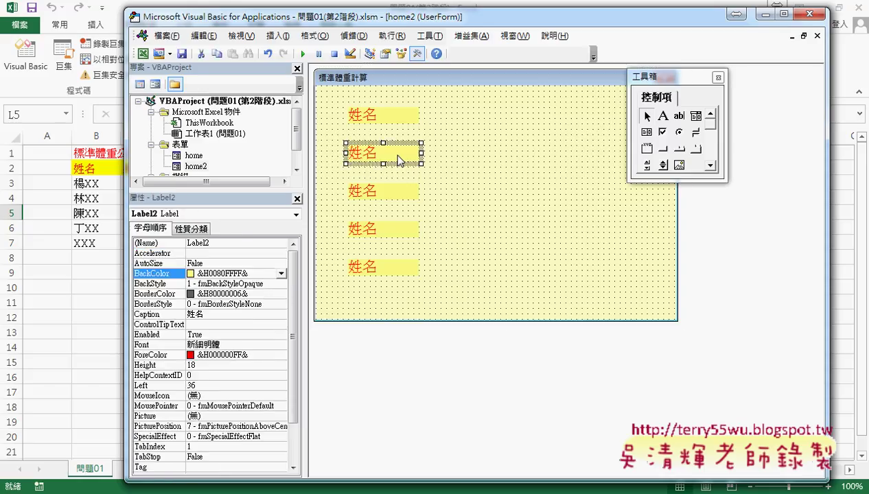
click(384, 196)
click(388, 232)
click(386, 269)
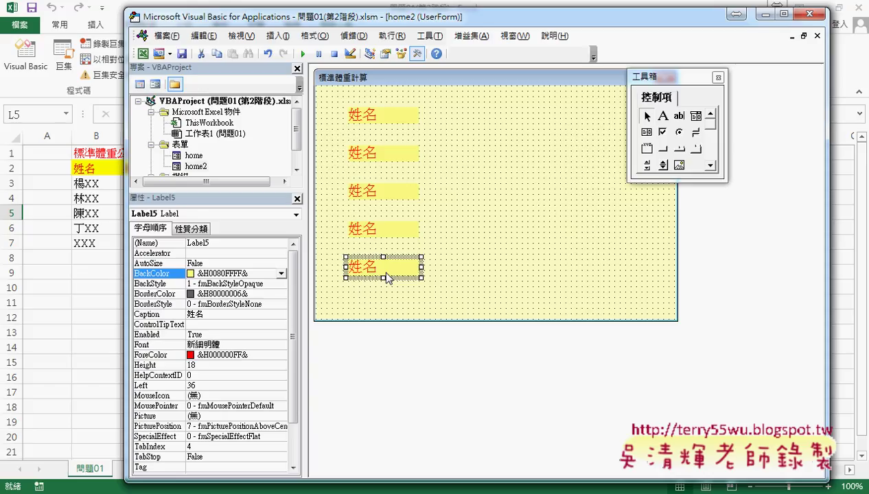
click(151, 313)
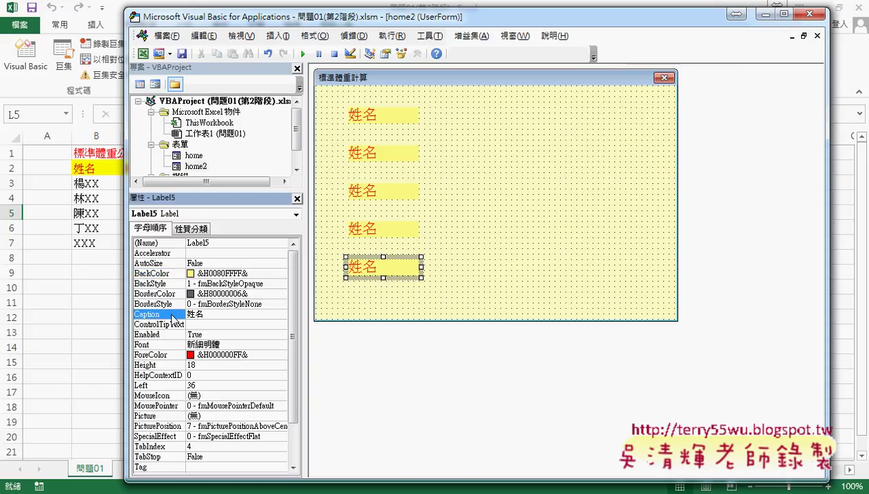
click(373, 151)
click(174, 316)
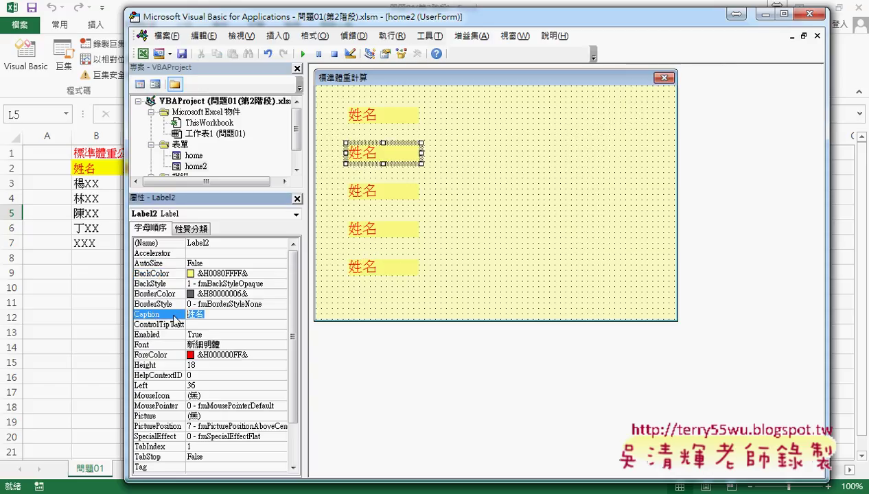
text(身高)
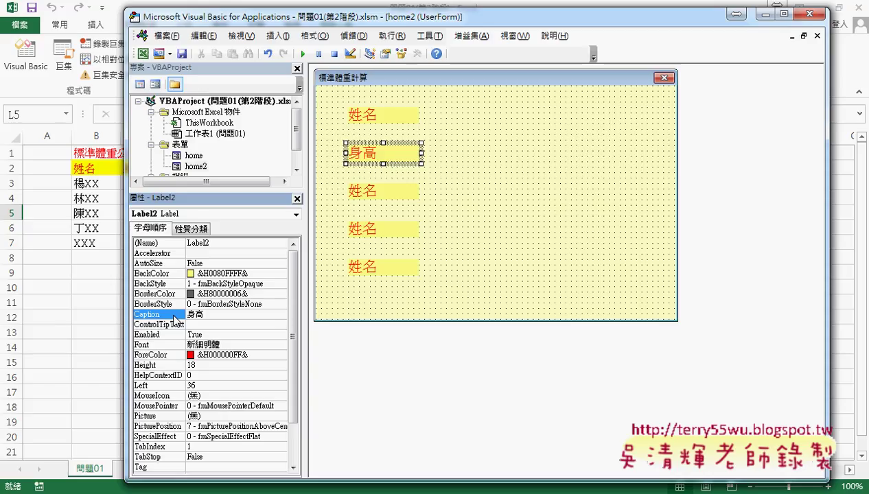
click(524, 212)
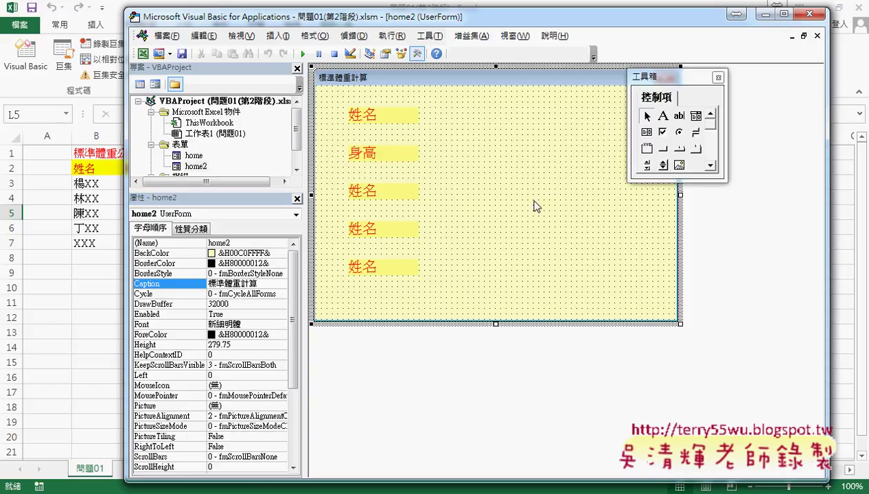
- Draw a text box just to the right of the first 姓名 label
click(681, 118)
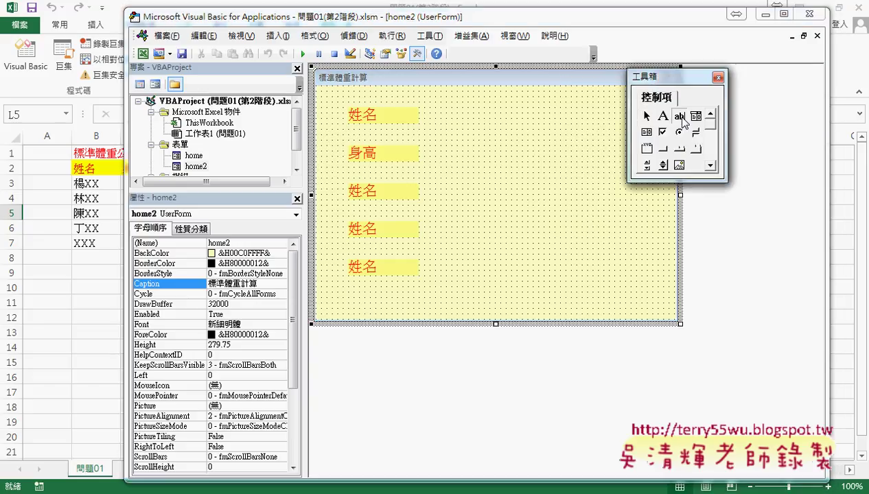
drag(447, 102, 562, 130)
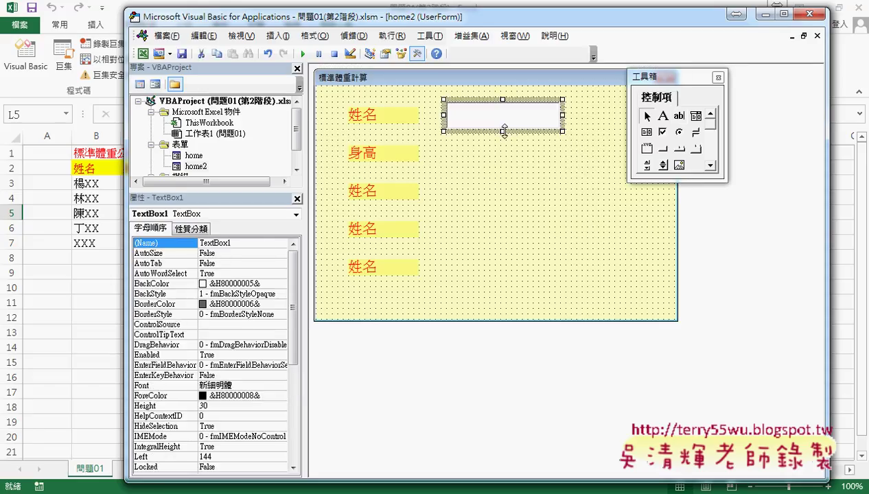
drag(505, 121, 505, 124)
click(406, 120)
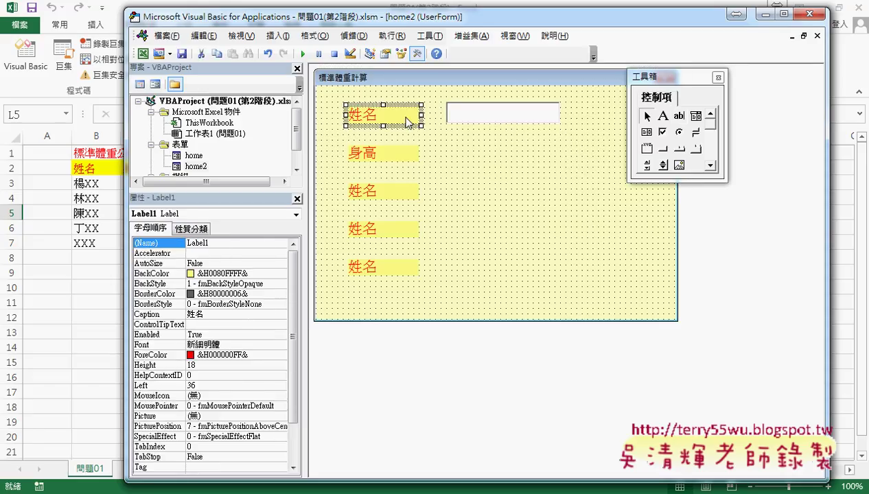
click(496, 122)
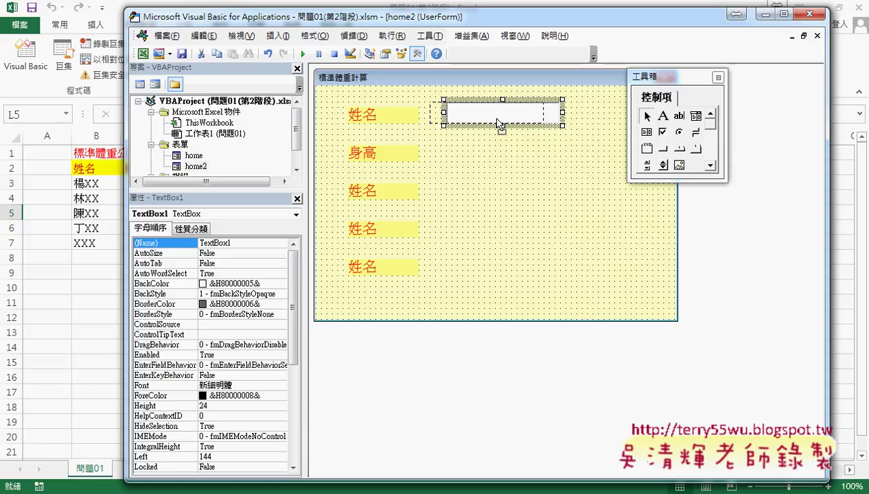
drag(498, 122, 481, 122)
- Top-align the text box with the 姓名 label and match its Height 18
drag(328, 99, 577, 134)
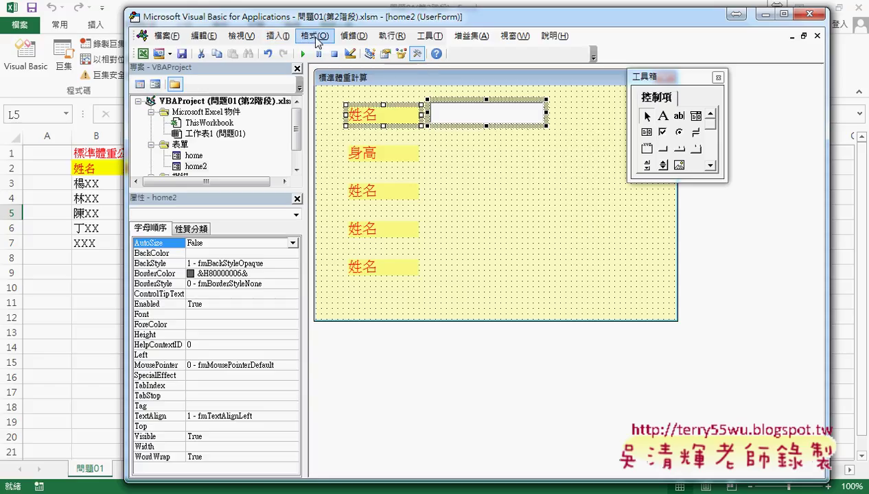
click(315, 36)
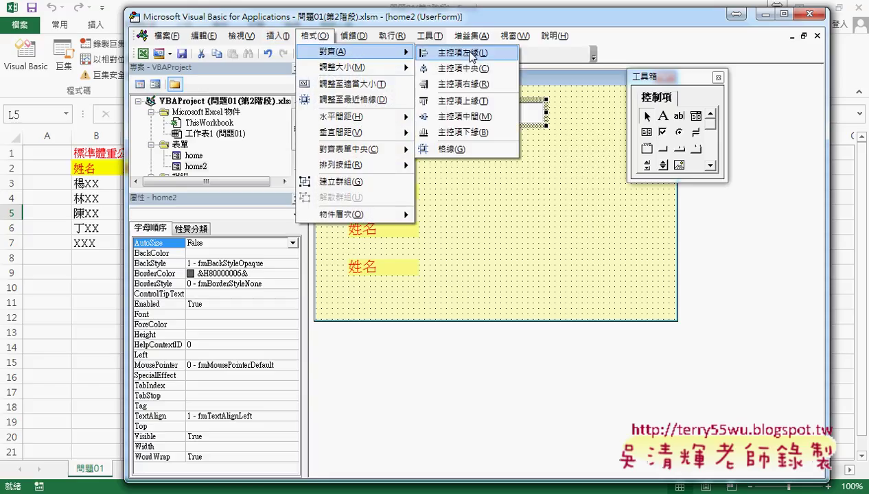
click(479, 102)
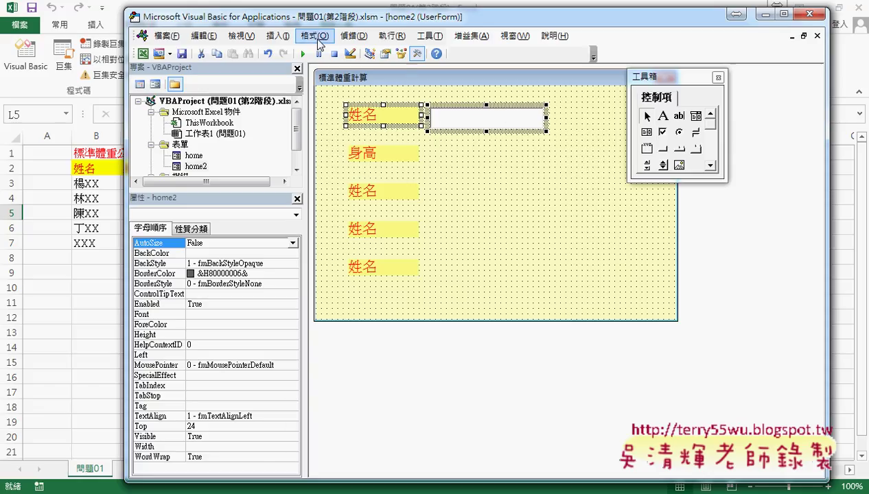
click(314, 36)
mouse_move(327, 73)
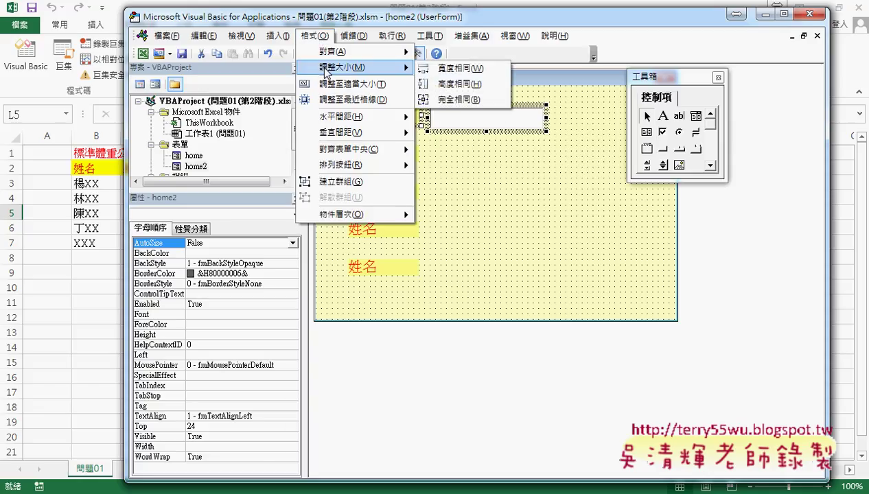
click(468, 84)
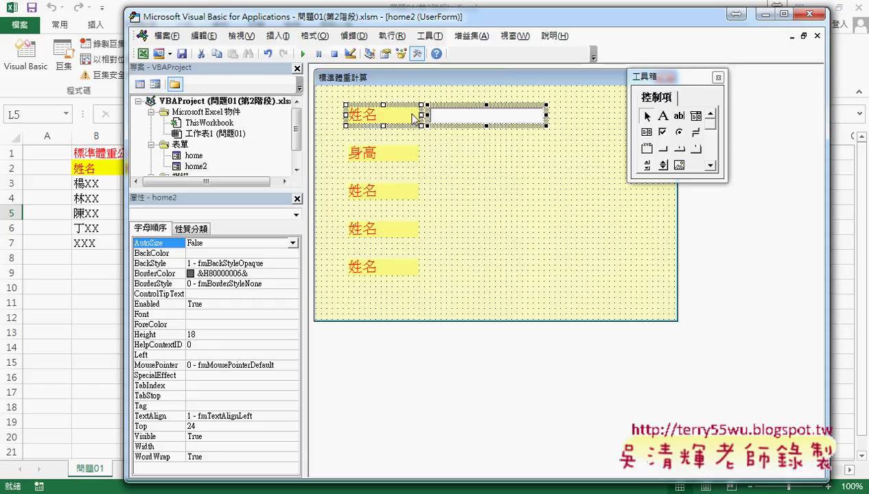
- Copy the text box down beside the 身高 label and the third label
click(539, 159)
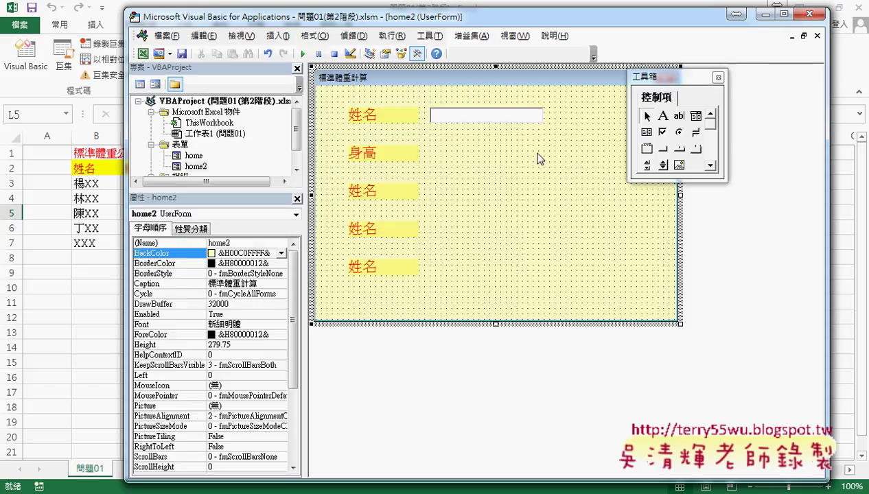
drag(491, 116, 493, 194)
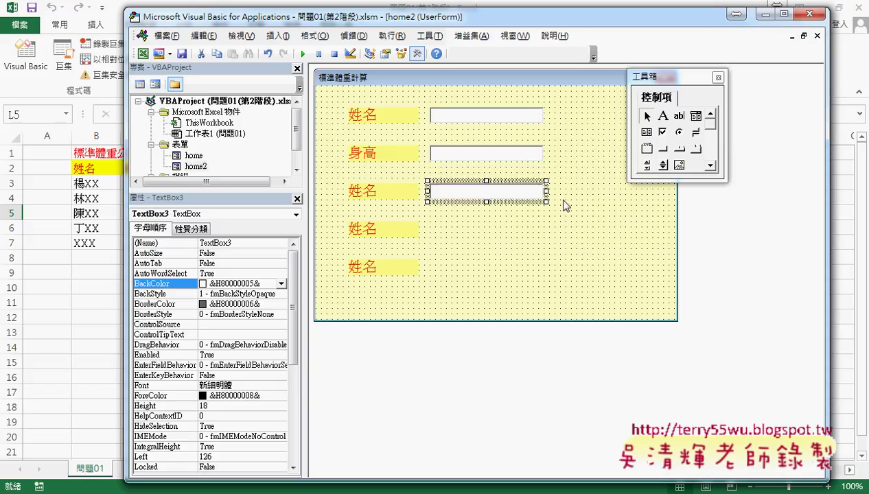
click(557, 198)
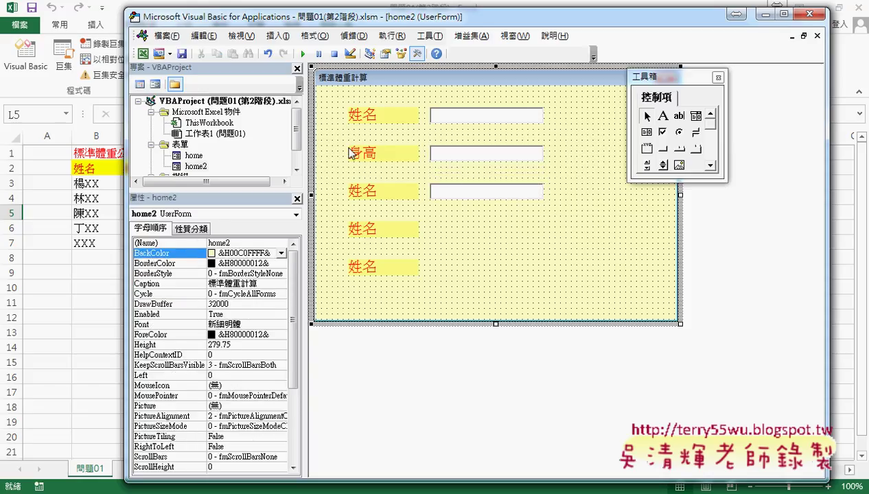
- Top-align the 身高 label with its text box
drag(337, 138, 563, 168)
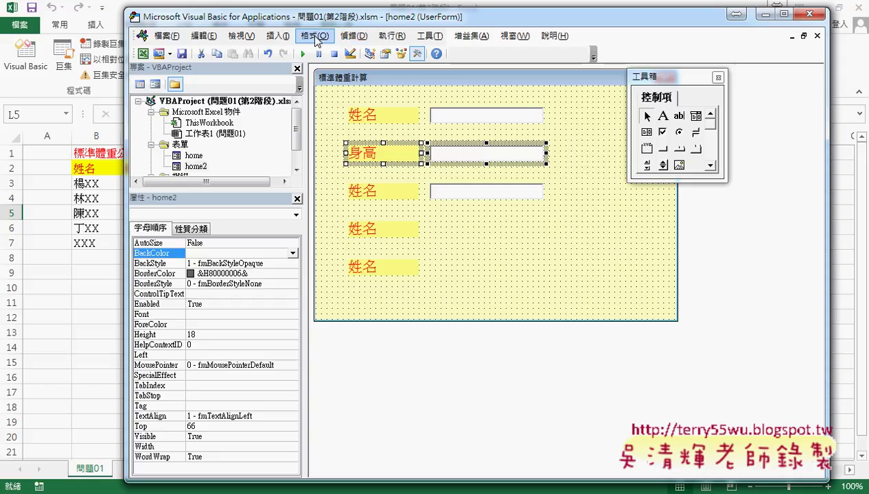
click(315, 35)
mouse_move(346, 52)
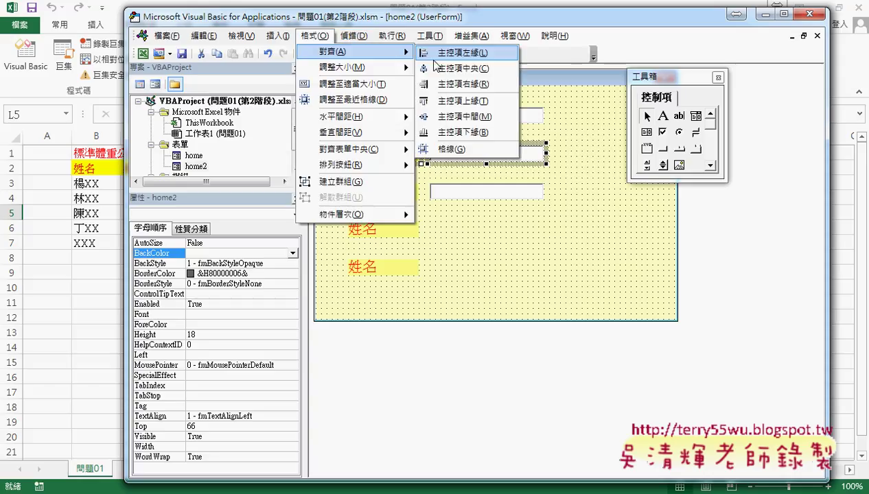
click(456, 101)
click(499, 207)
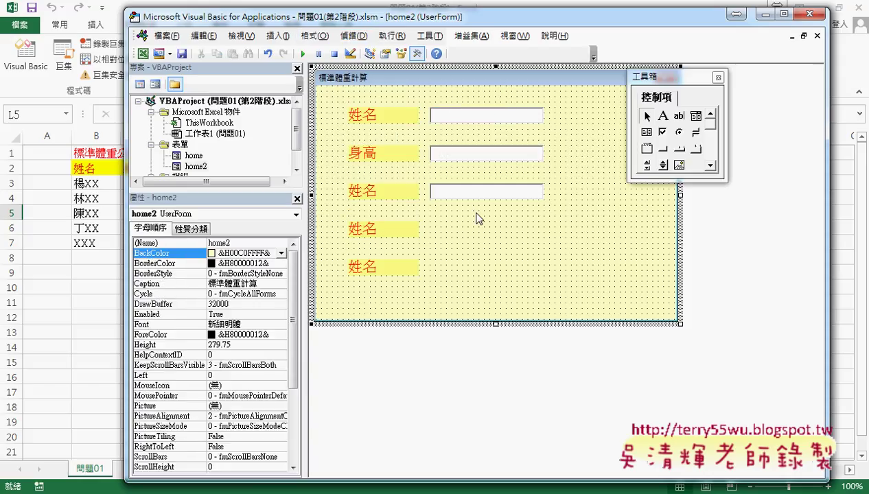
click(382, 235)
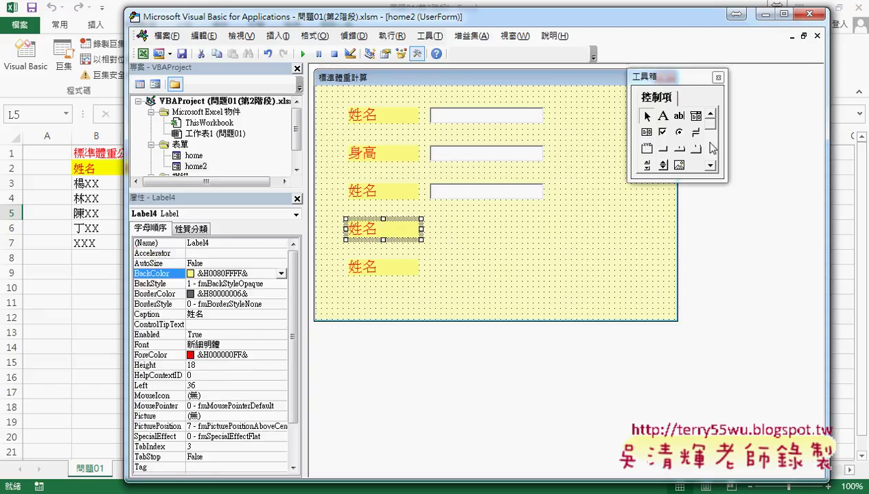
- Draw a combo box beside the fourth label and make it the same size as the text box
click(697, 117)
mouse_move(430, 216)
mouse_down()
mouse_move(467, 235)
mouse_move(547, 240)
mouse_up()
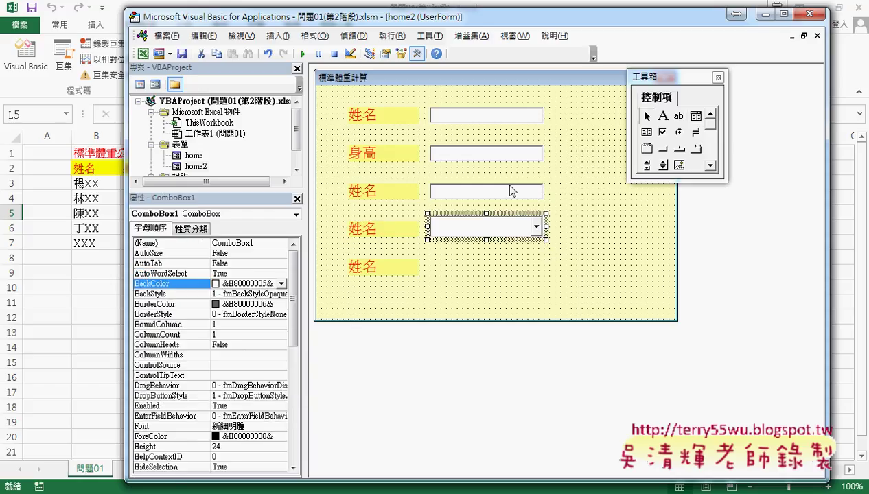
drag(422, 174, 567, 257)
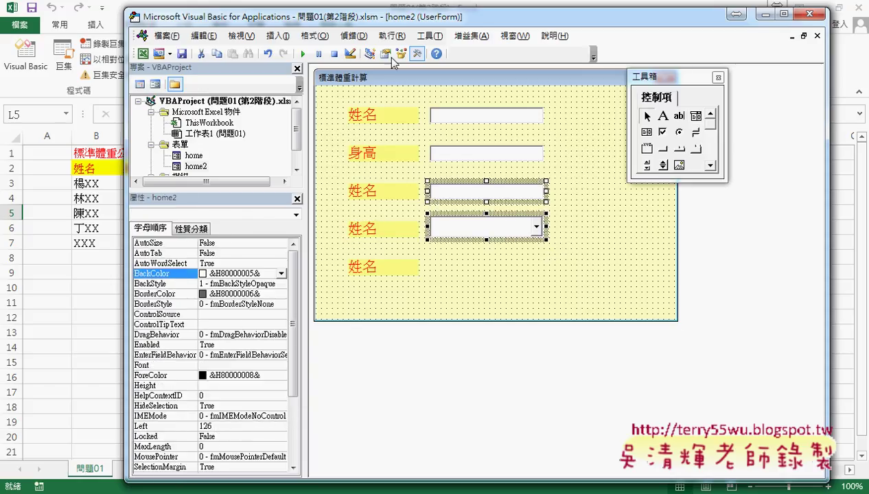
click(315, 35)
mouse_move(328, 56)
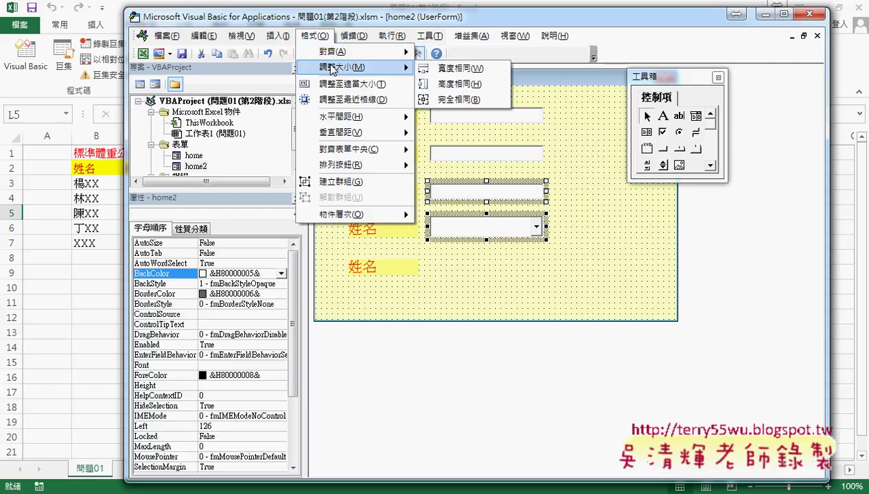
click(480, 99)
click(588, 227)
- Top-align the combo box with the fourth 姓名 label
mouse_move(341, 210)
mouse_down()
mouse_move(357, 227)
mouse_move(556, 246)
mouse_up()
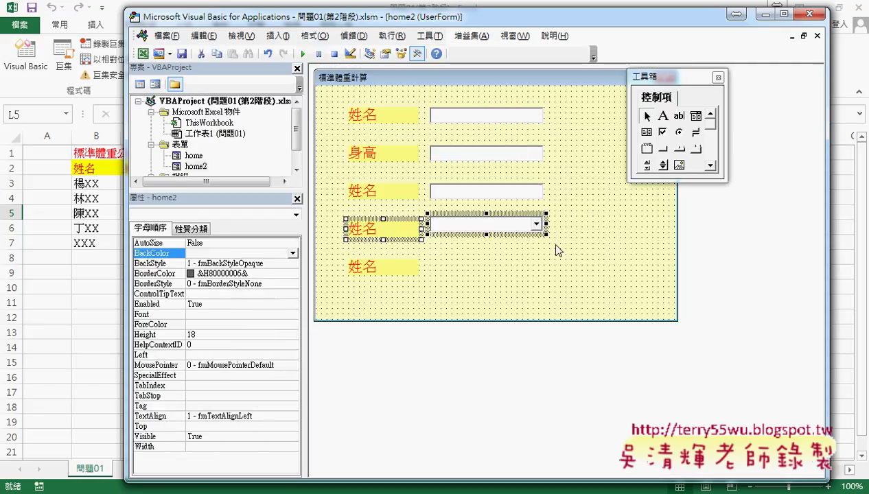
click(333, 44)
mouse_move(371, 58)
click(464, 114)
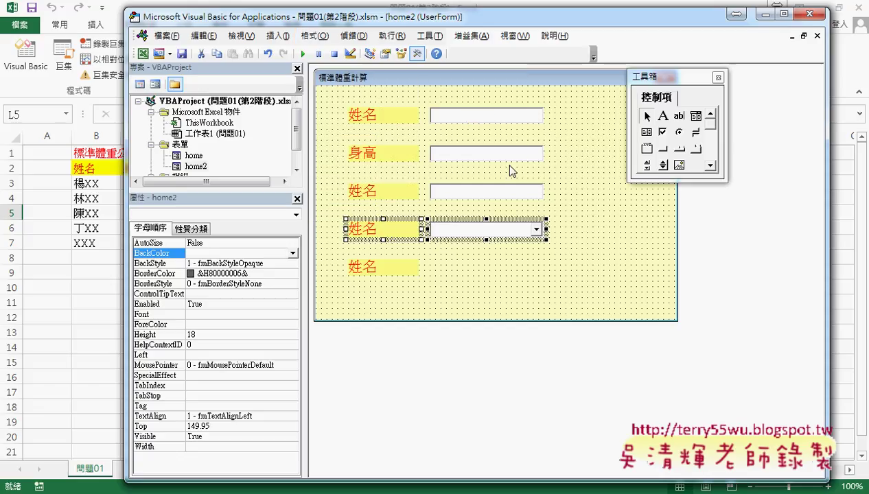
click(595, 257)
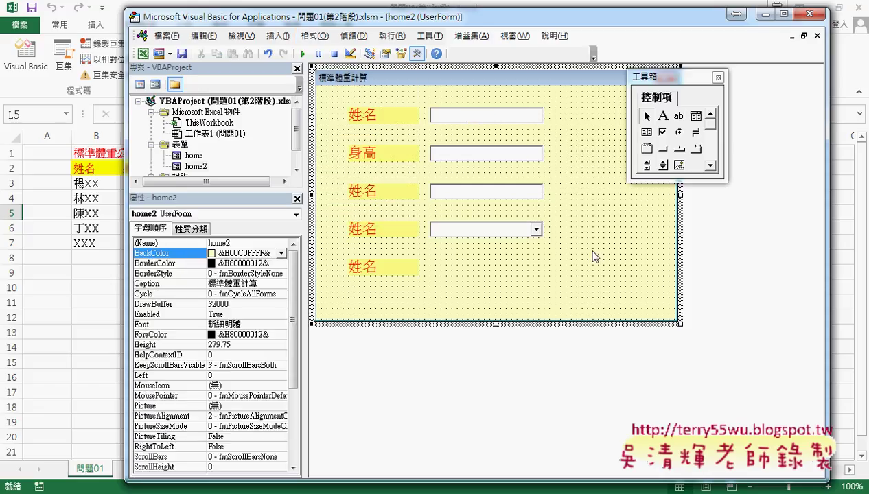
- Draw Label6 beside the fifth 姓名 label and make it the same size as the combo box
click(663, 116)
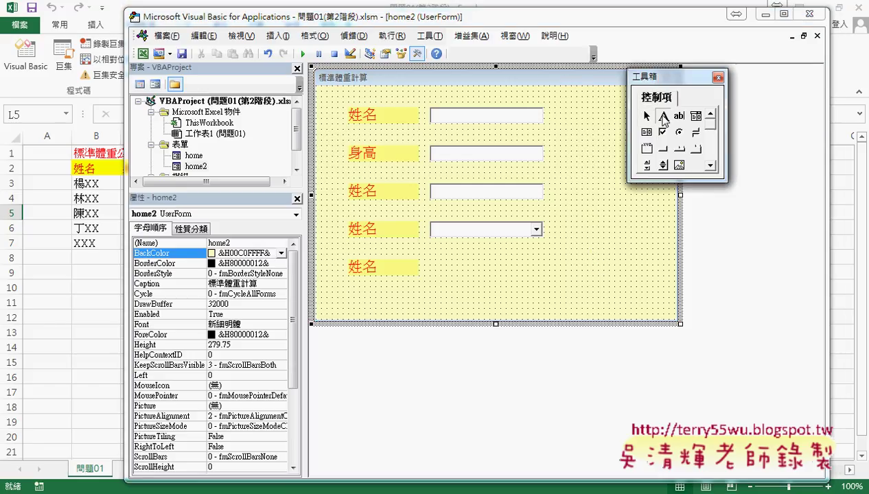
drag(435, 260, 552, 282)
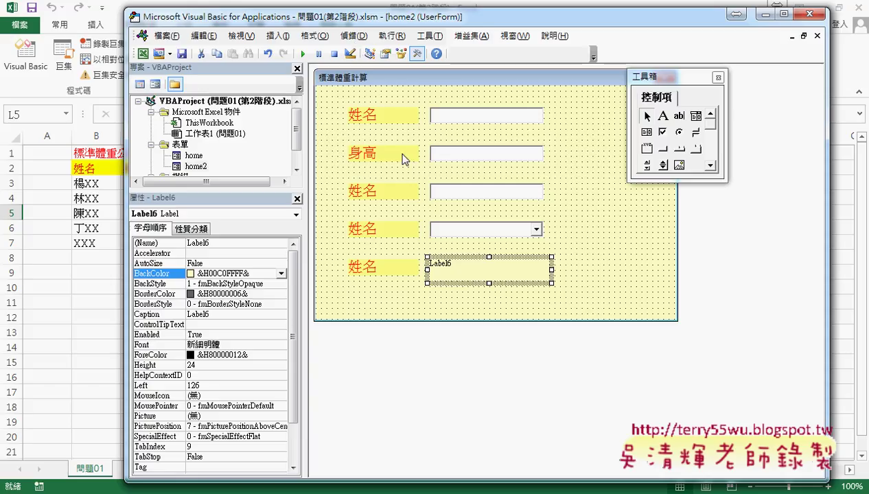
mouse_move(419, 209)
mouse_down()
mouse_move(487, 296)
mouse_move(571, 306)
mouse_up()
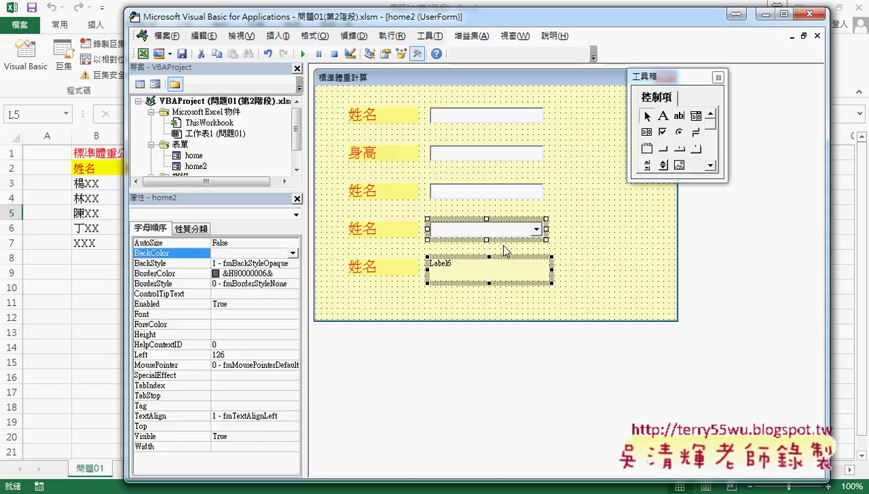
click(322, 38)
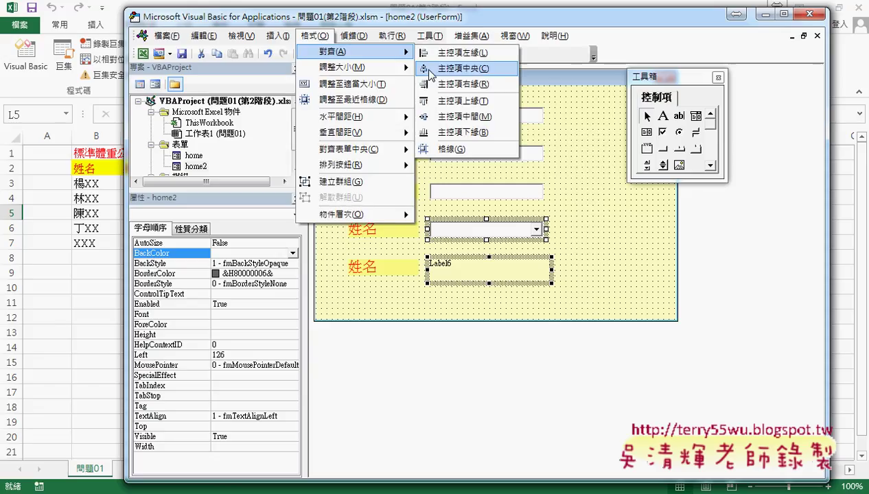
mouse_move(371, 74)
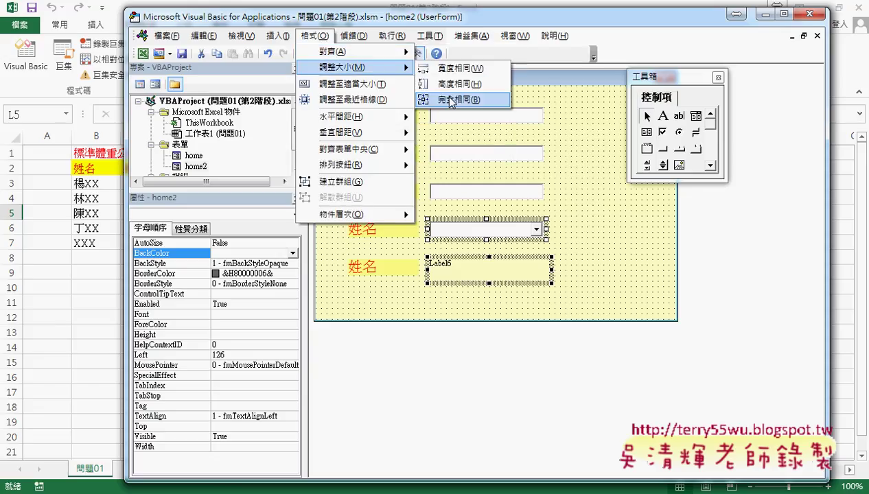
click(453, 105)
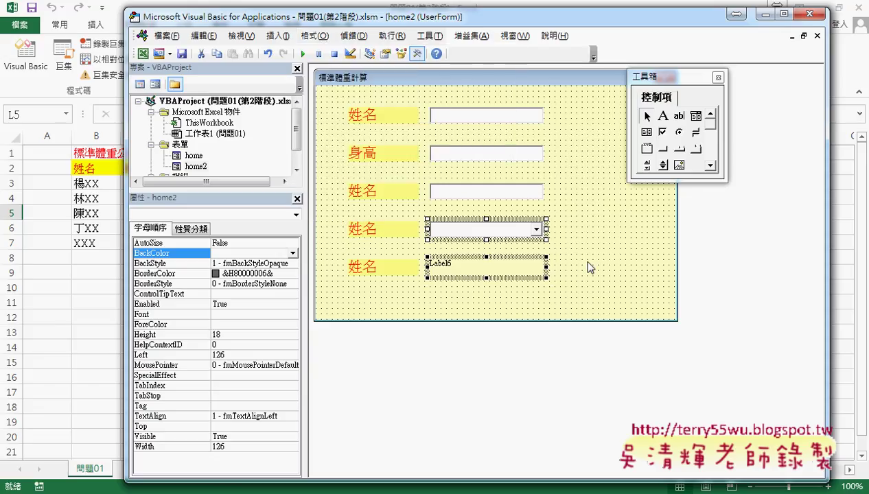
- Give Label6 a grey (&H00808080&) background and delete its default caption text
click(497, 265)
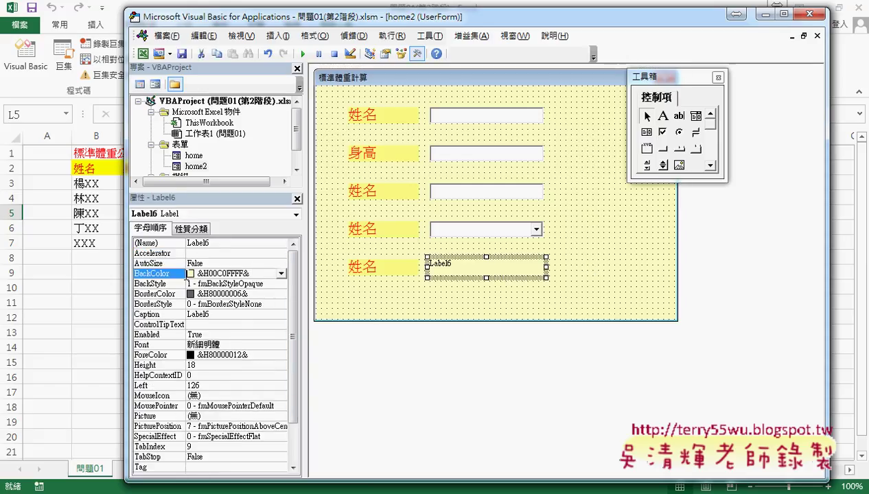
click(282, 273)
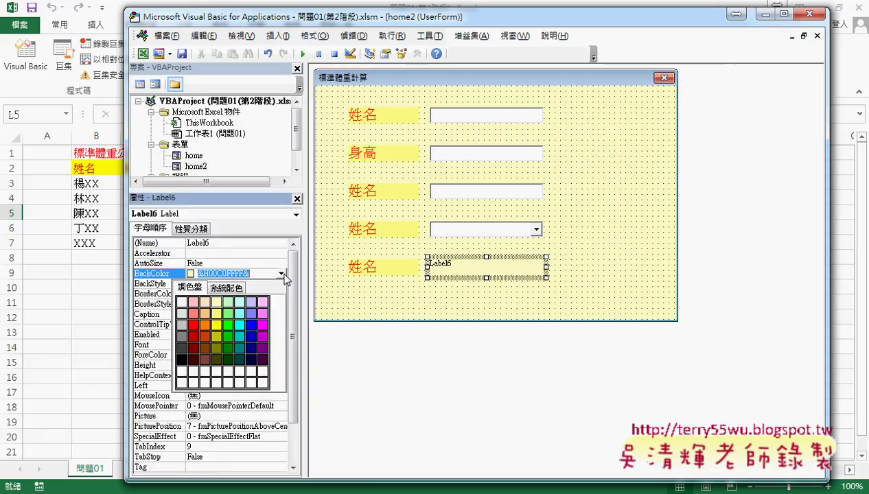
click(180, 337)
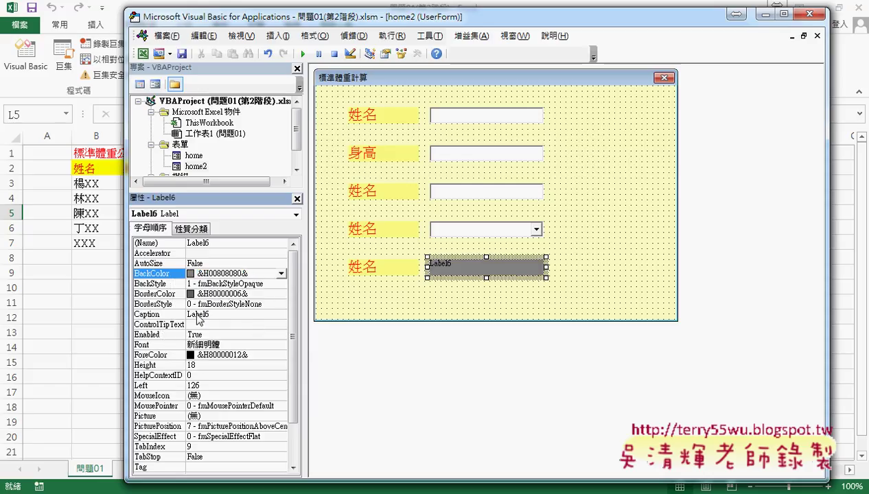
click(160, 315)
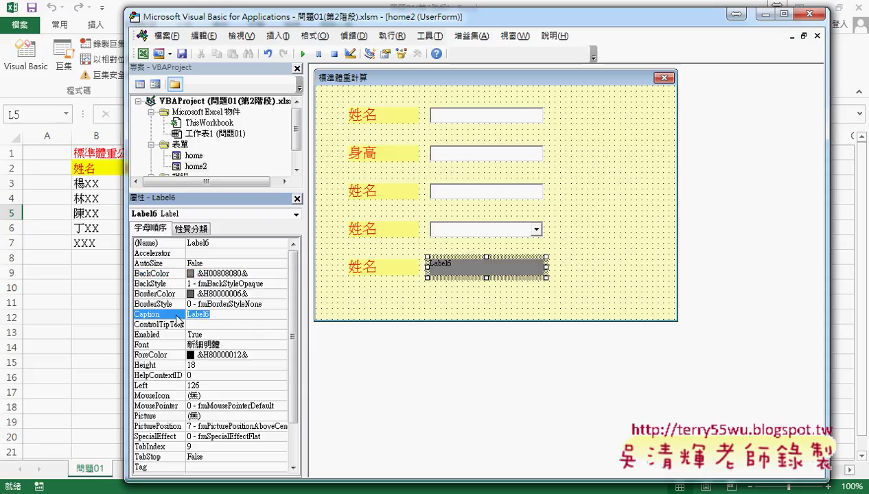
key(Delete)
click(596, 270)
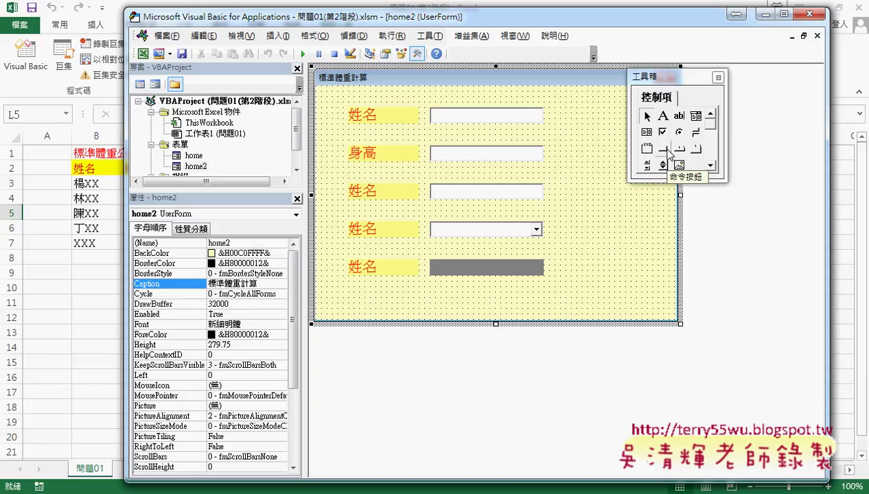
- Draw a command button at the form's top right and caption it 確定
click(668, 149)
drag(563, 105, 625, 131)
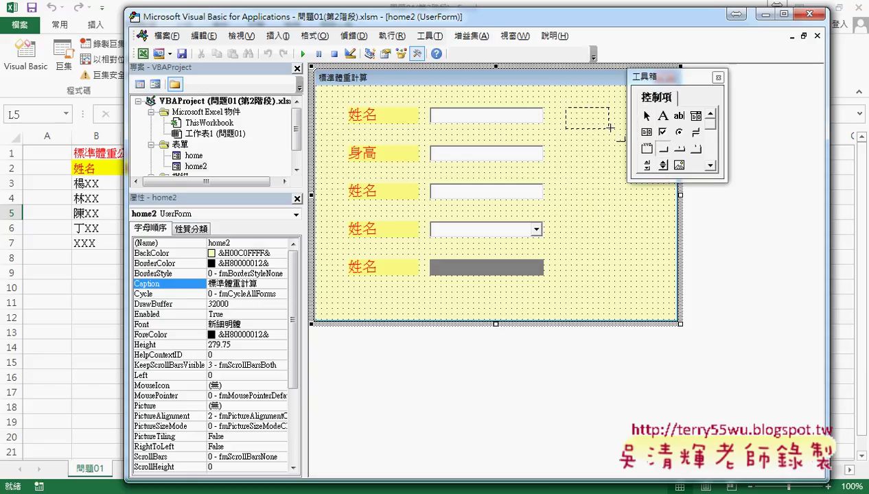
drag(676, 87, 757, 109)
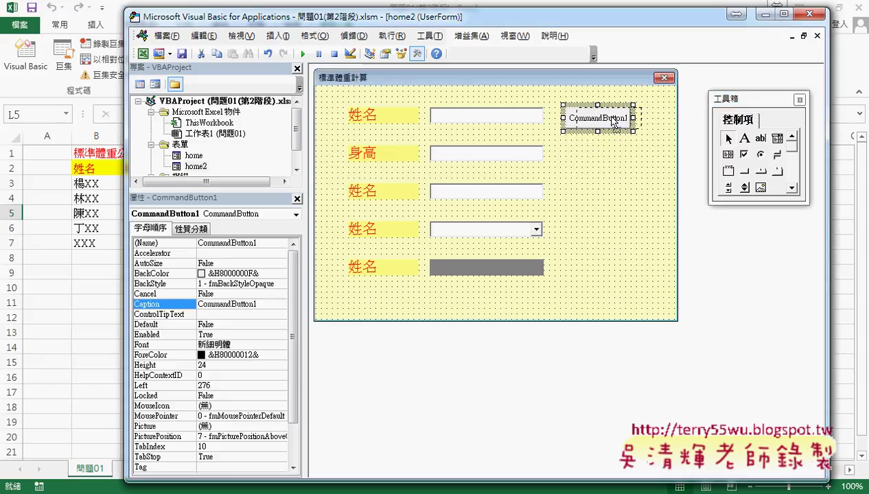
drag(595, 126, 605, 126)
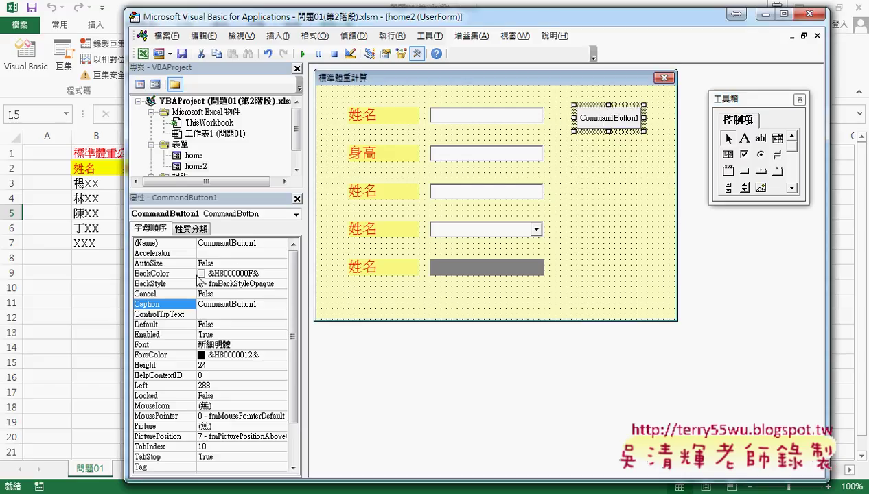
click(206, 309)
click(170, 306)
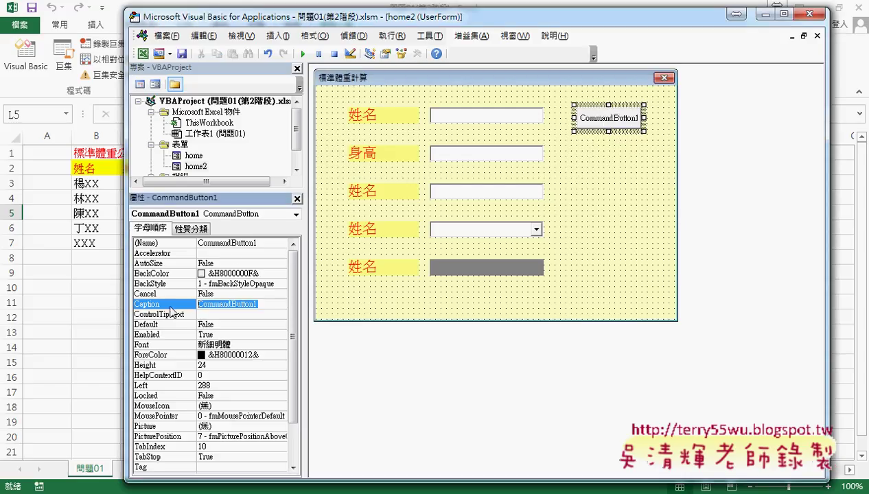
text(確定)
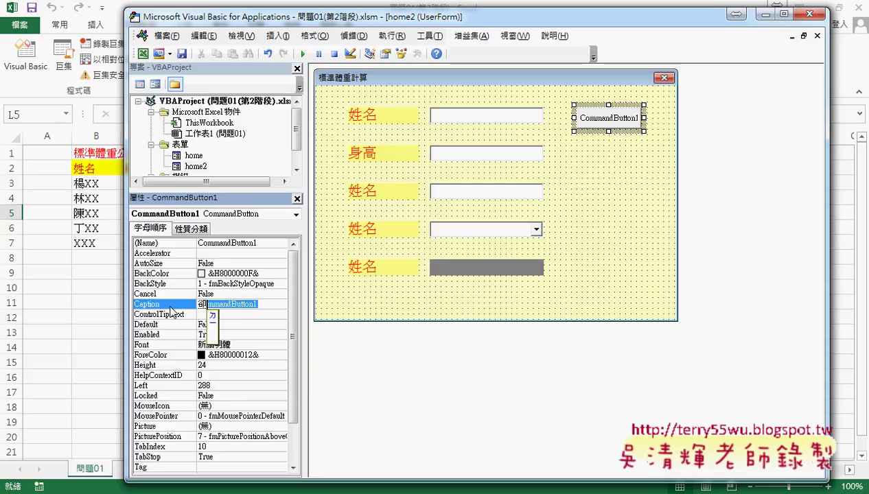
- Enlarge the 確定 button's font size
click(250, 345)
click(281, 347)
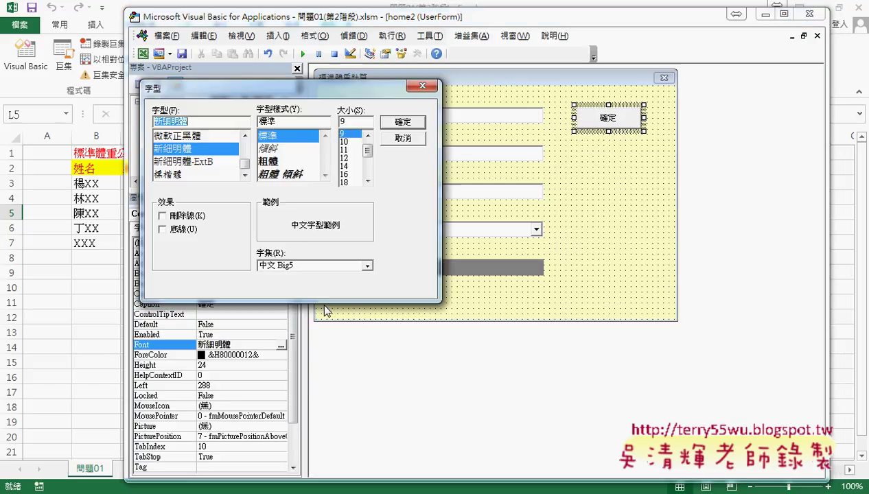
click(344, 174)
click(402, 121)
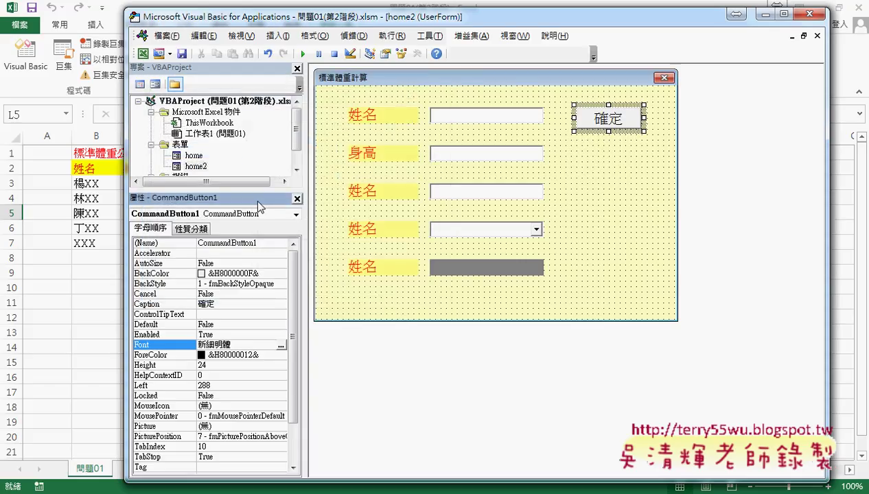
- Set the 確定 button's BackColor to light green and ForeColor to red from the palette
click(161, 275)
click(281, 273)
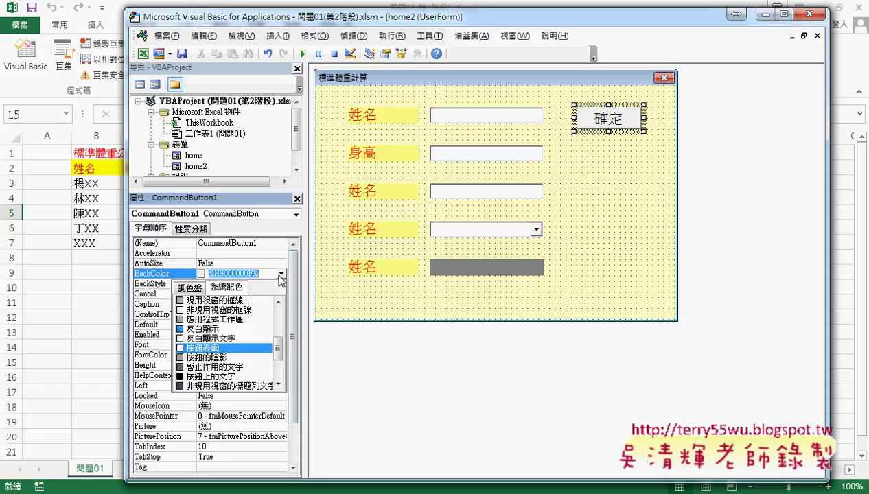
click(198, 287)
click(228, 302)
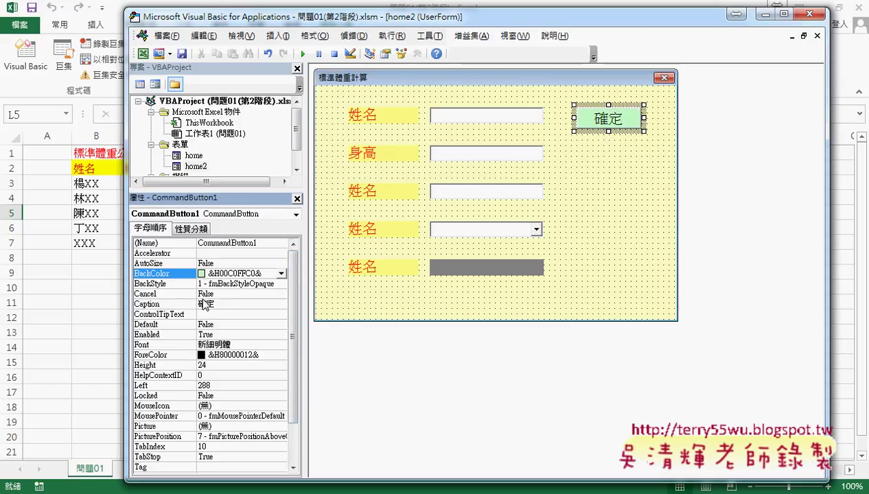
click(161, 355)
click(281, 355)
click(195, 371)
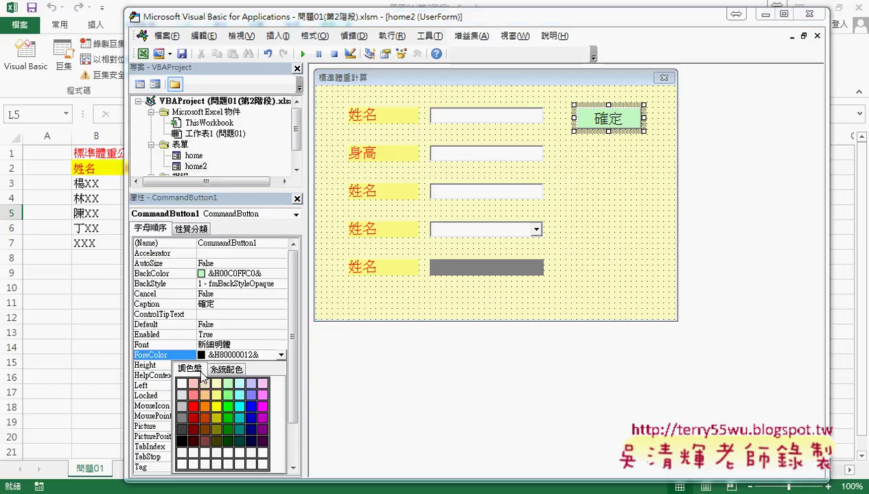
click(196, 408)
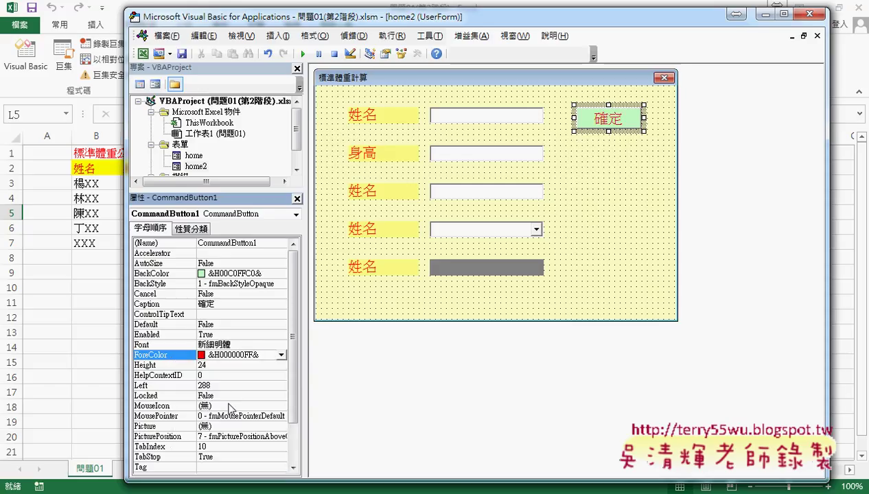
click(630, 156)
- Copy the 確定 button to just below it and change the copy's caption to 清除
drag(615, 124, 621, 166)
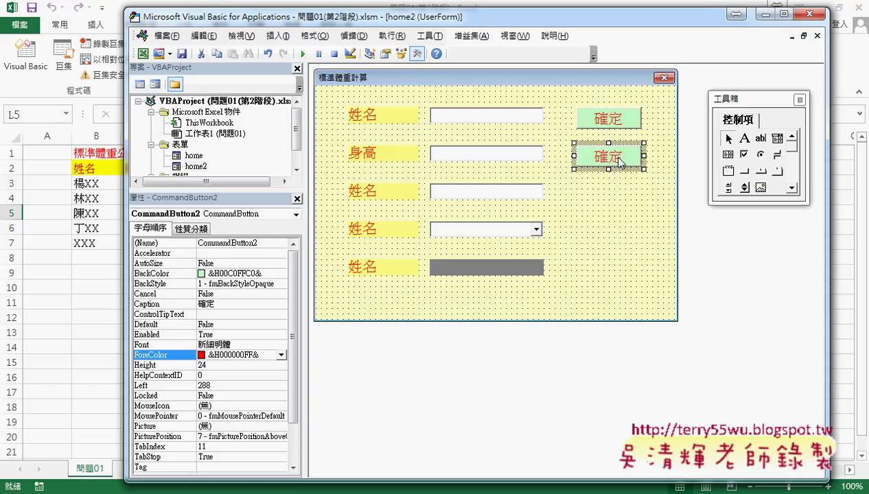
click(210, 305)
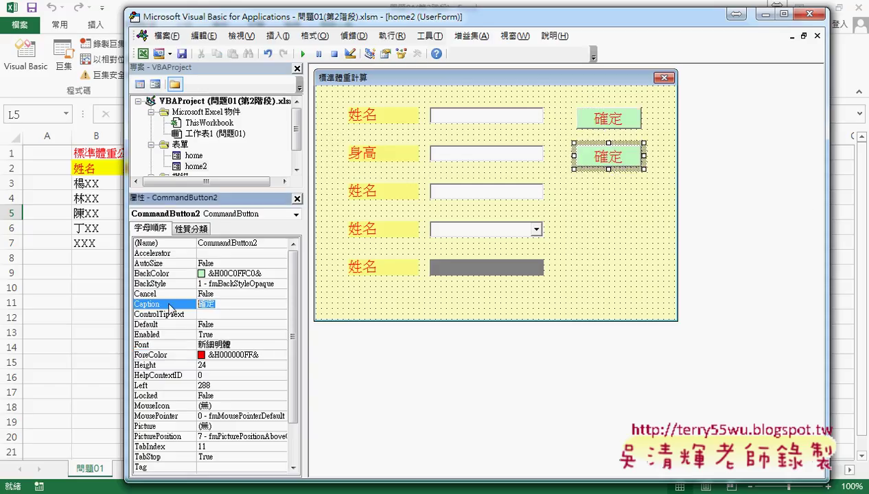
text(清除)
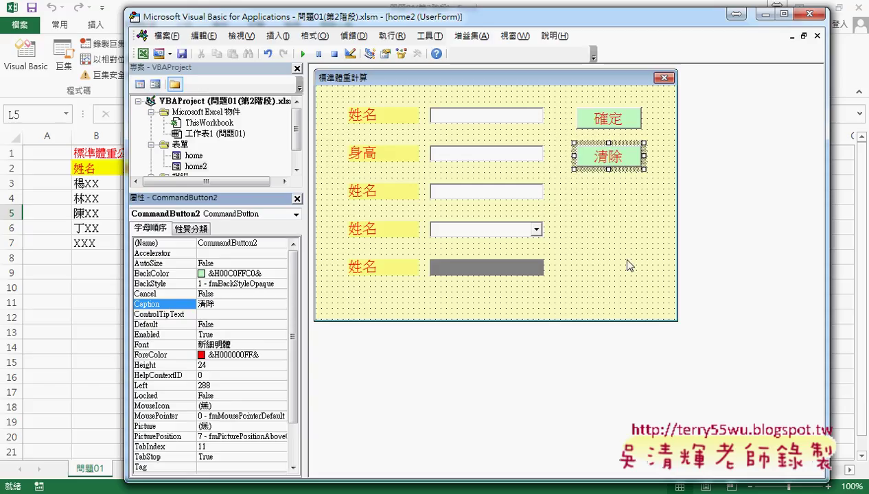
click(618, 282)
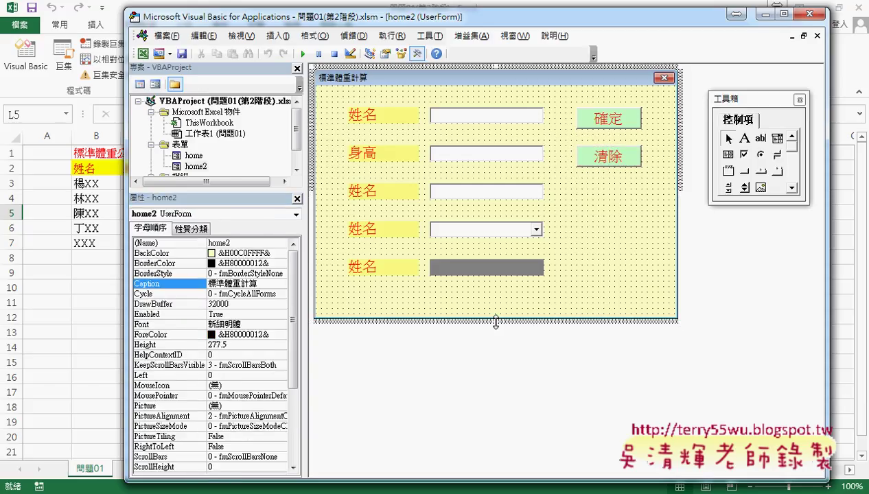
- Move all controls up-left and shrink the form to fit them, down to Height 246
drag(496, 327, 497, 315)
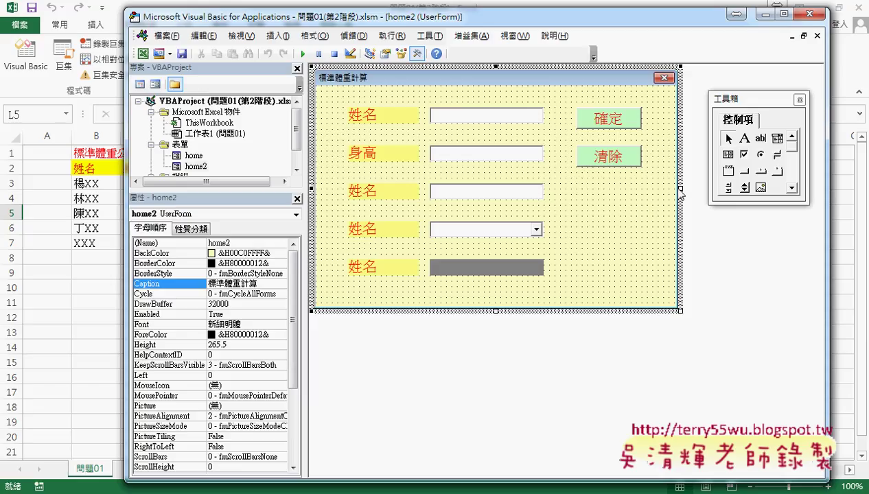
drag(678, 189, 673, 189)
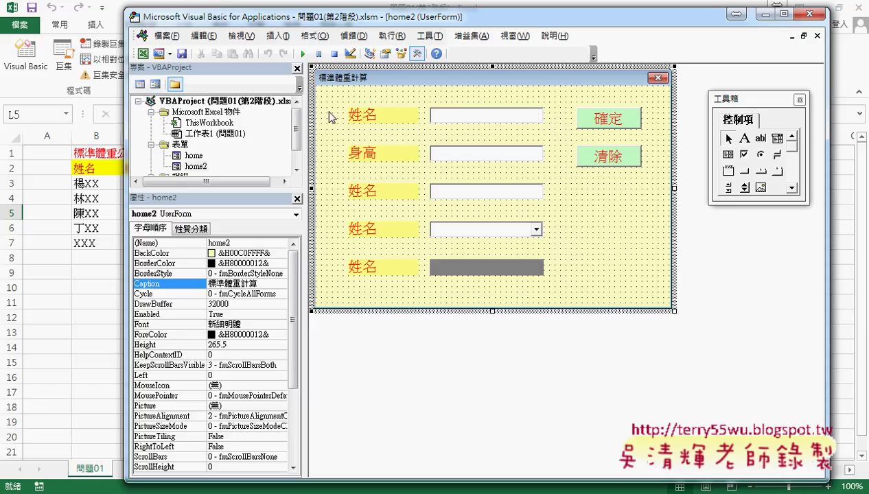
drag(330, 90, 667, 302)
drag(613, 166, 597, 161)
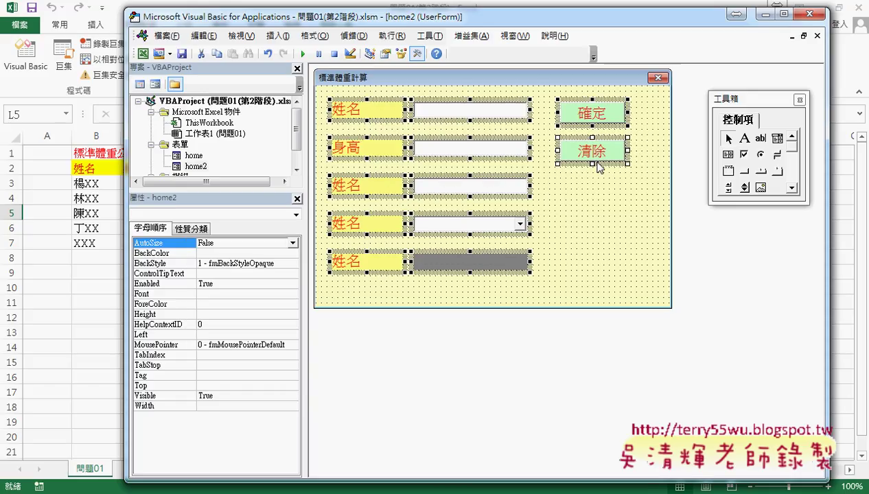
click(645, 206)
drag(671, 189, 646, 188)
drag(479, 311, 479, 293)
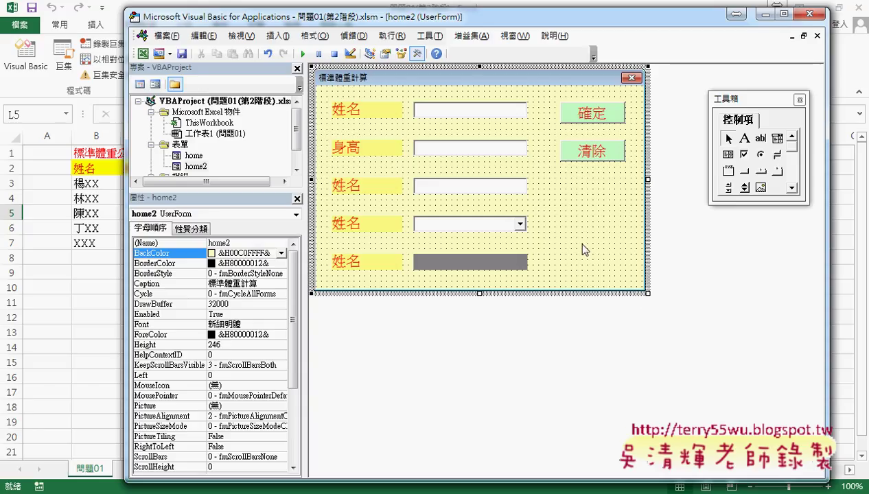
click(302, 54)
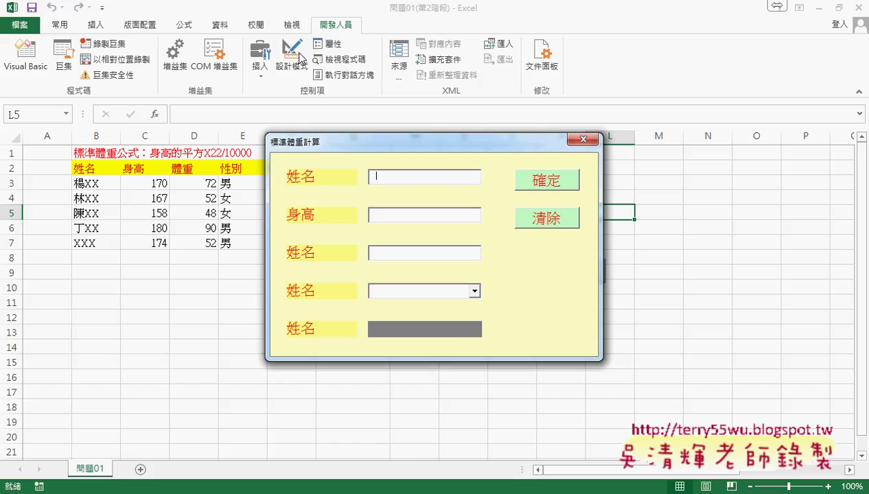
click(583, 140)
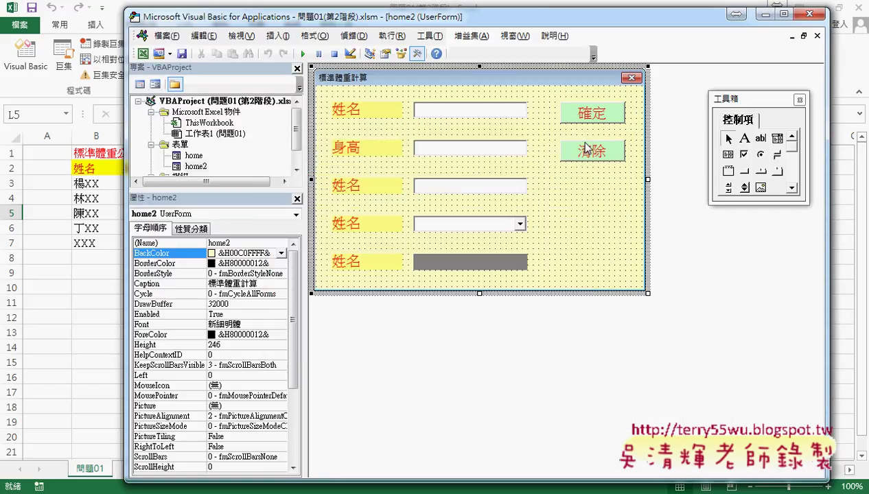